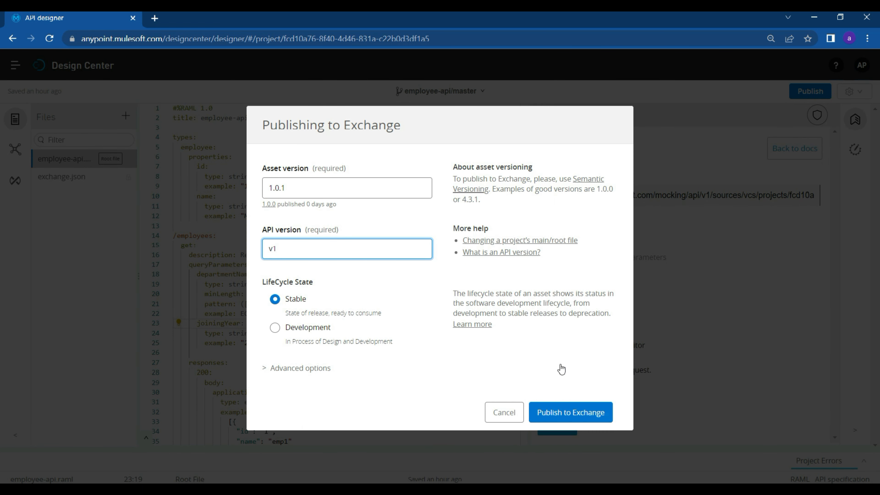
Step: Publish the employee-api specification to Exchange as asset version 1.0.1, API version v1, in Stable state, and open its asset page
click(568, 411)
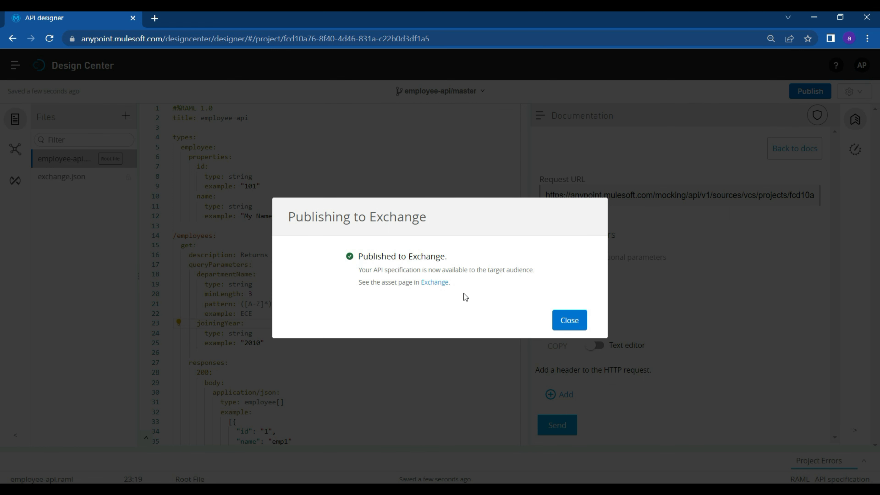
click(425, 282)
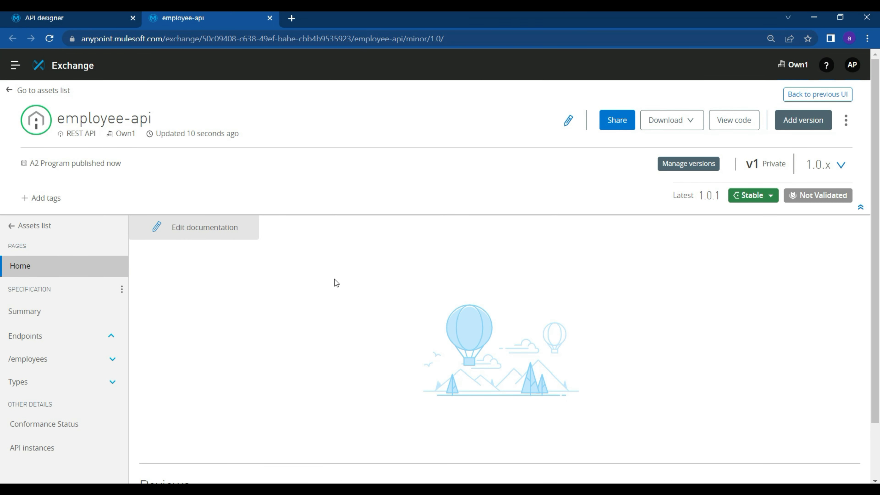
Step: Examine the GET /employees documentation in the specification summary, including its query parameters, response body example and mocking request URL
click(49, 322)
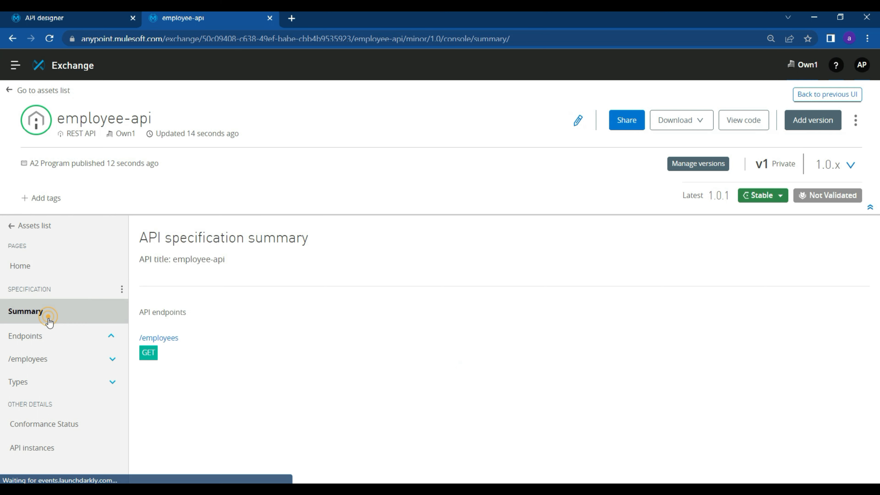
click(148, 350)
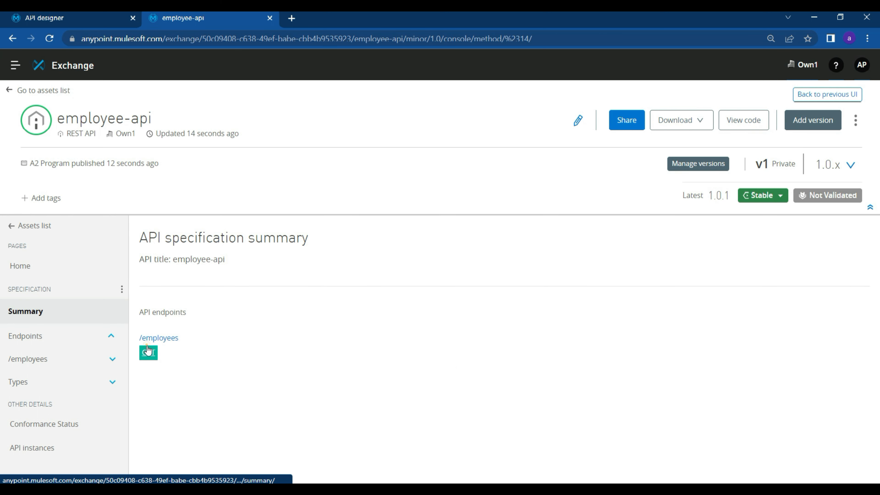
scroll(426, 328, down, 5)
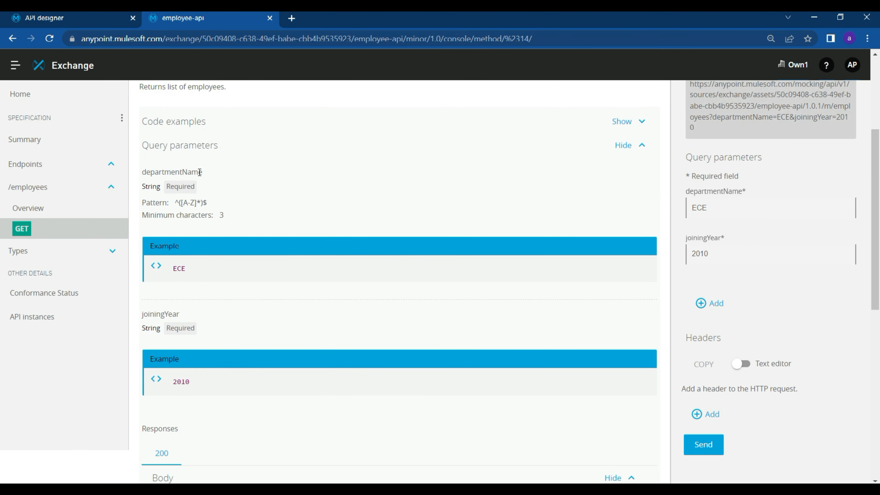
click(196, 148)
scroll(234, 317, down, 3)
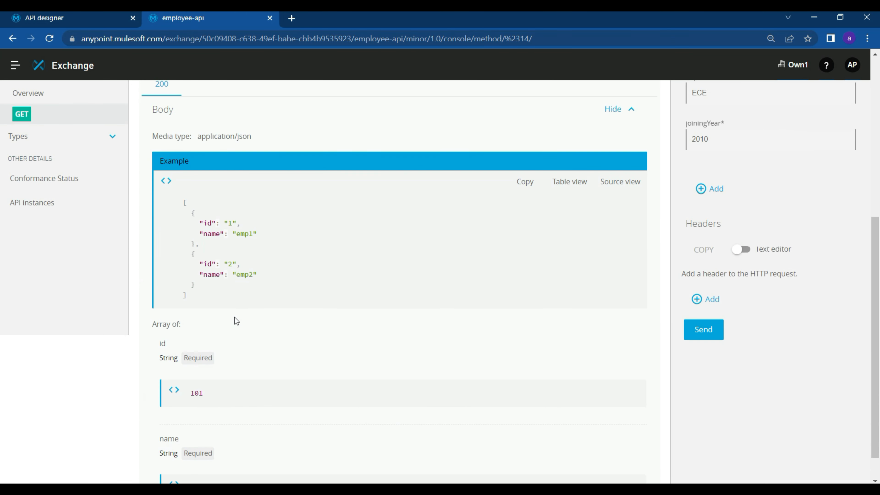
scroll(195, 399, down, 1)
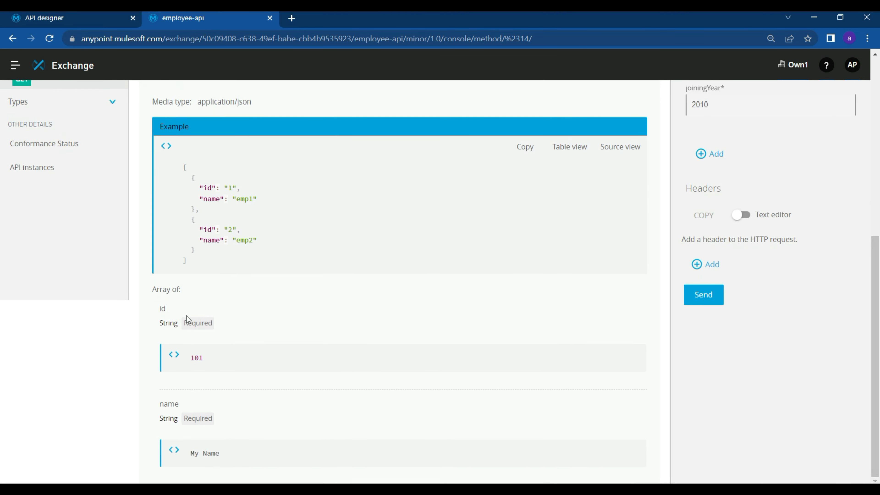
scroll(774, 350, up, 5)
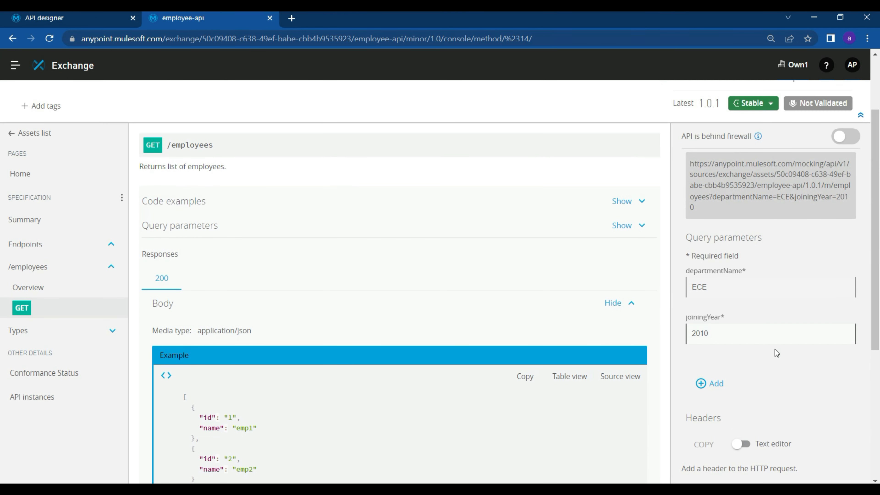
scroll(774, 349, up, 3)
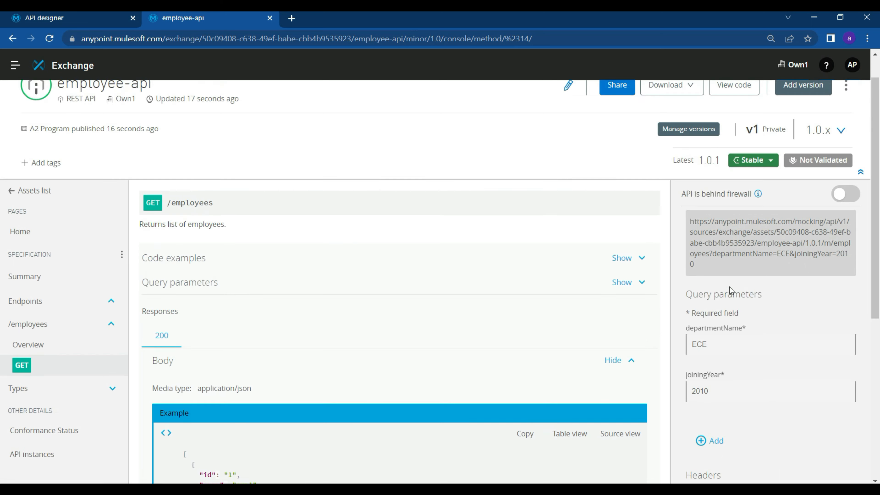
triple_click(676, 222)
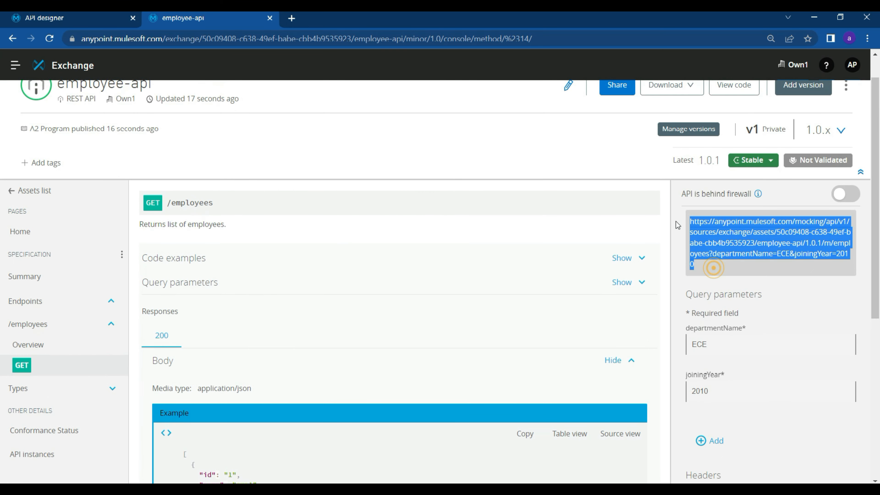
Step: Return to API designer, dismiss the publishing confirmation, and try a request to the mocking service URL from the documentation console
click(104, 15)
click(571, 321)
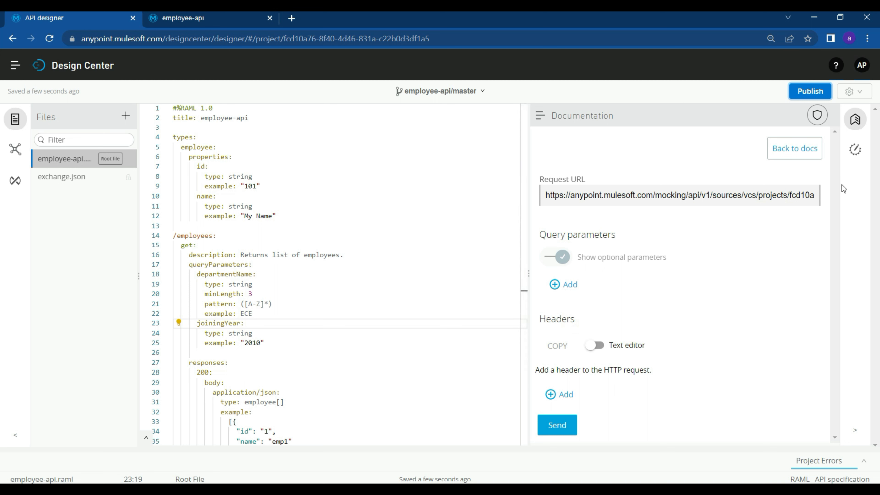
drag(653, 196, 705, 195)
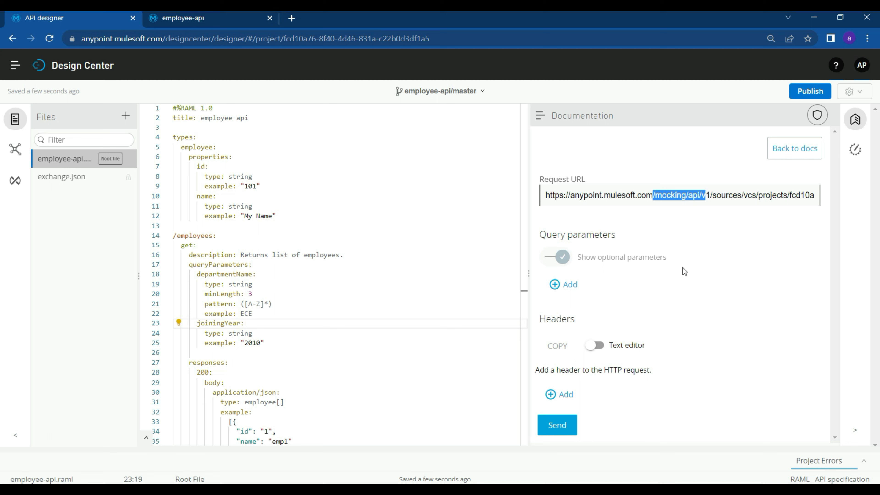
click(558, 425)
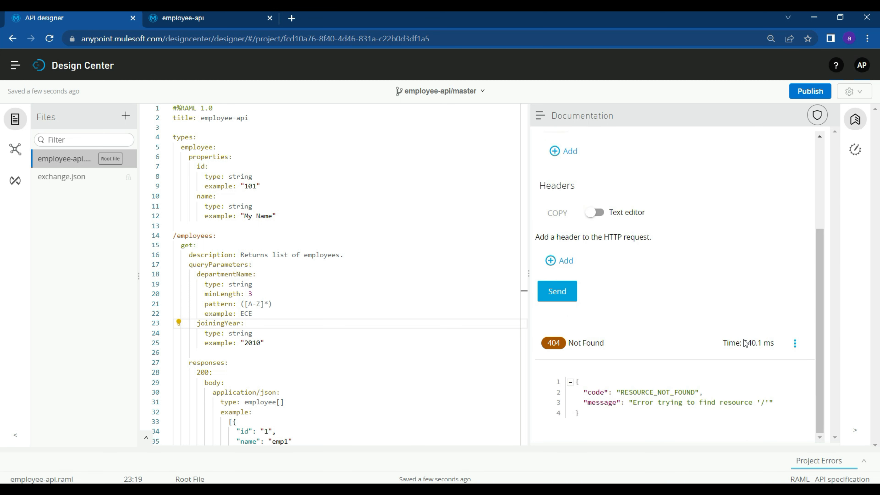
scroll(744, 340, up, 4)
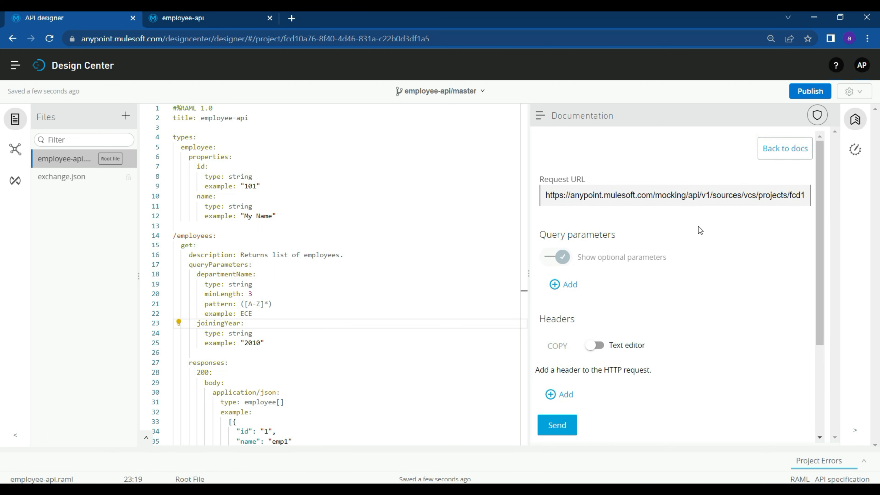
drag(679, 195, 876, 194)
click(791, 193)
key(ctrl+a)
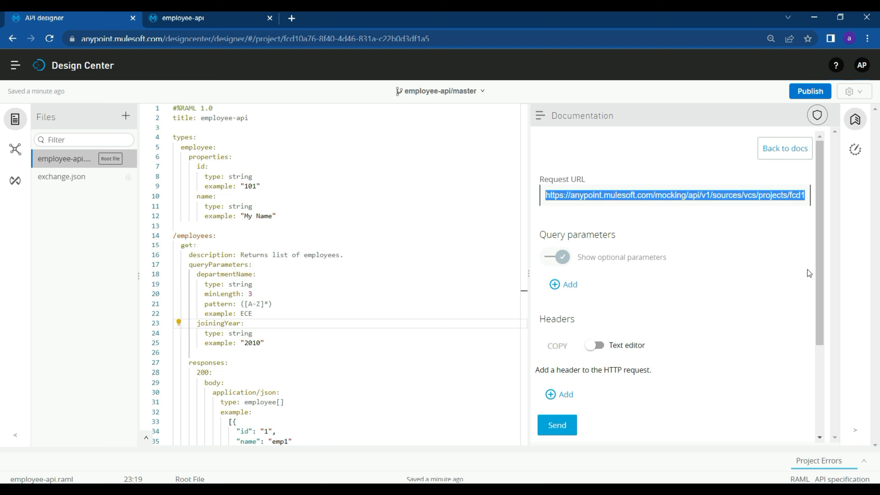
Step: Reopen the GET /employees method in the API designer docs and send its mock request with departmentName ECE and joiningYear 2010
click(785, 151)
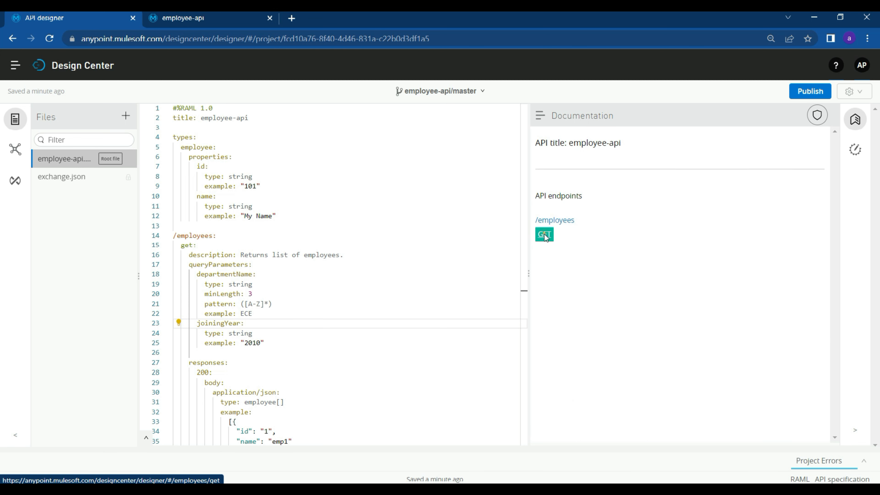
click(544, 234)
click(789, 146)
scroll(691, 271, down, 3)
click(569, 436)
scroll(713, 292, down, 4)
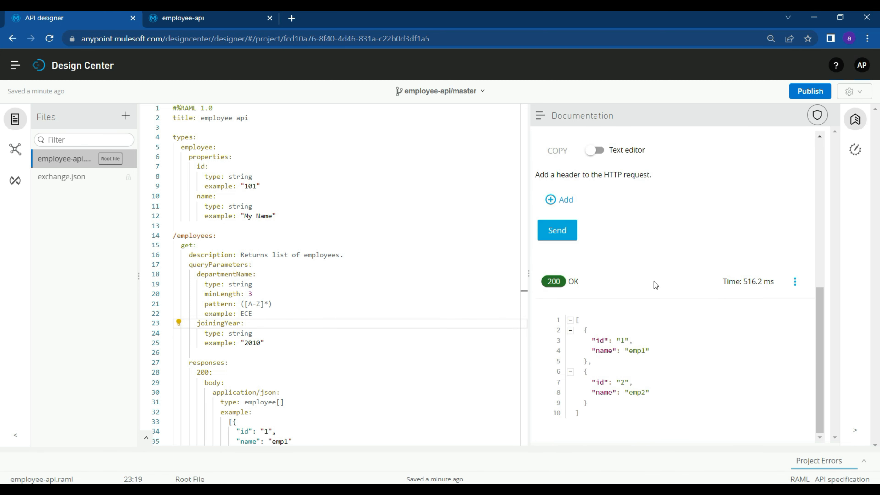
scroll(654, 281, up, 7)
double_click(648, 192)
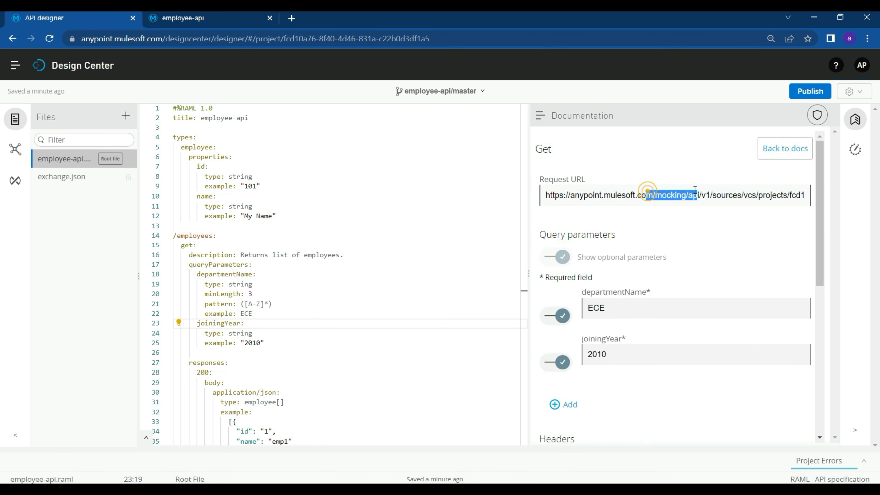
Step: Switch to the employee-api asset in Exchange and send its GET /employees mock request with departmentName ECE and joiningYear 2010
click(207, 23)
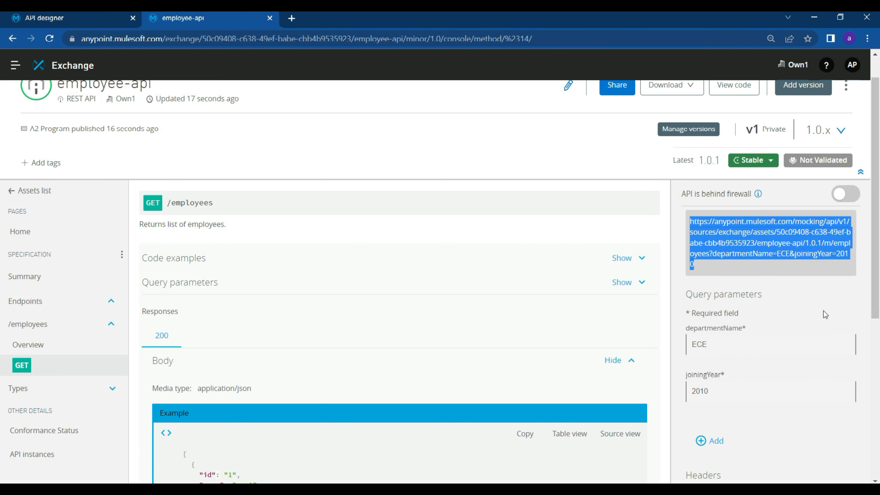
scroll(779, 347, down, 8)
click(714, 297)
scroll(867, 363, down, 1)
scroll(866, 363, up, 8)
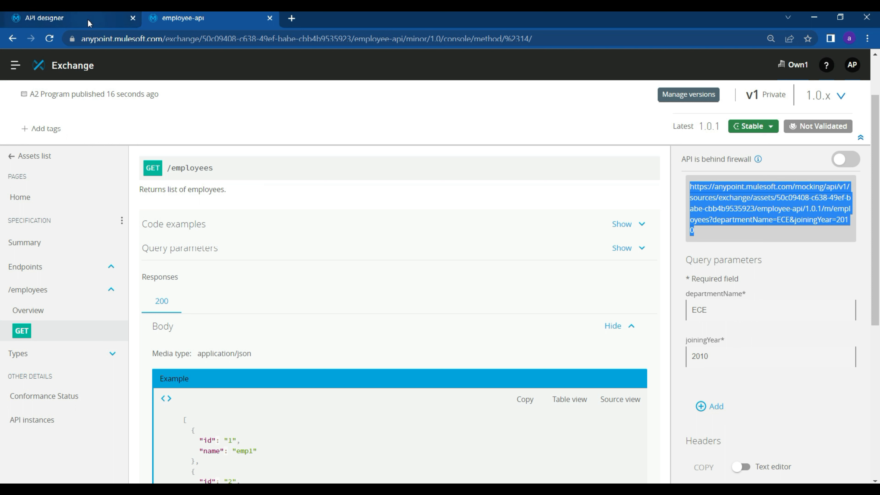
drag(793, 187, 842, 184)
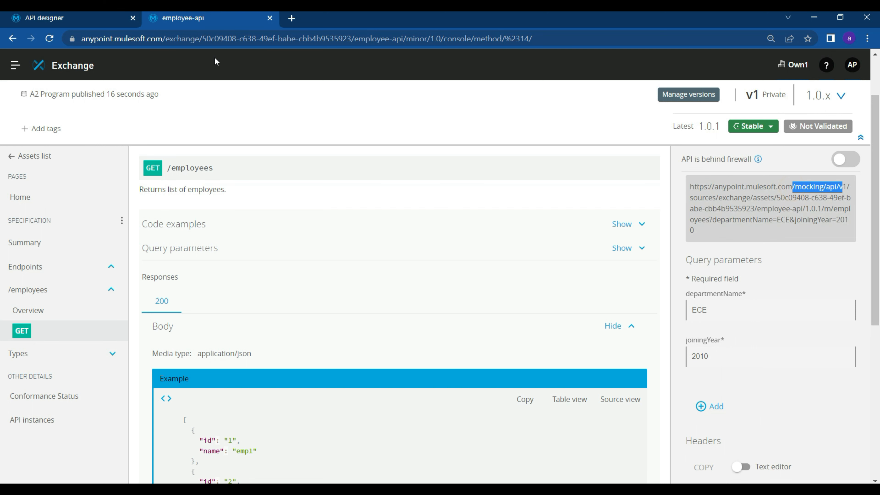
Step: Return to API designer and copy the public link from the Mocking Service Configuration
click(71, 18)
click(855, 149)
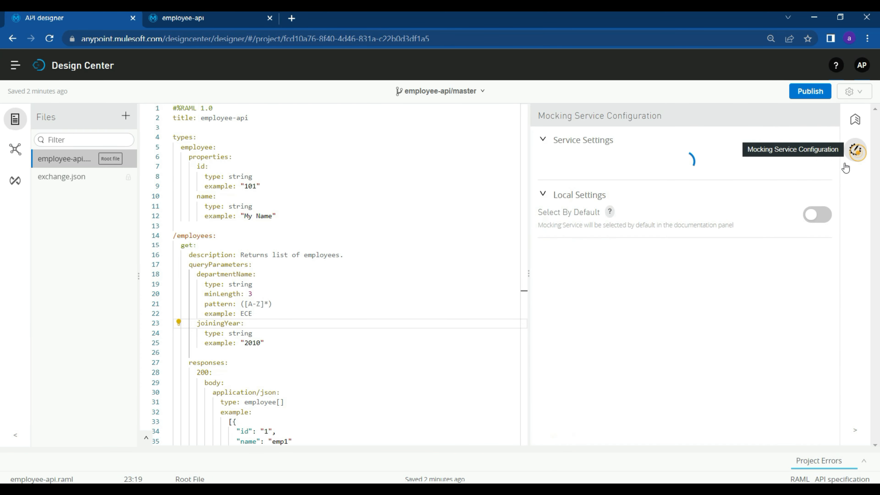
click(764, 206)
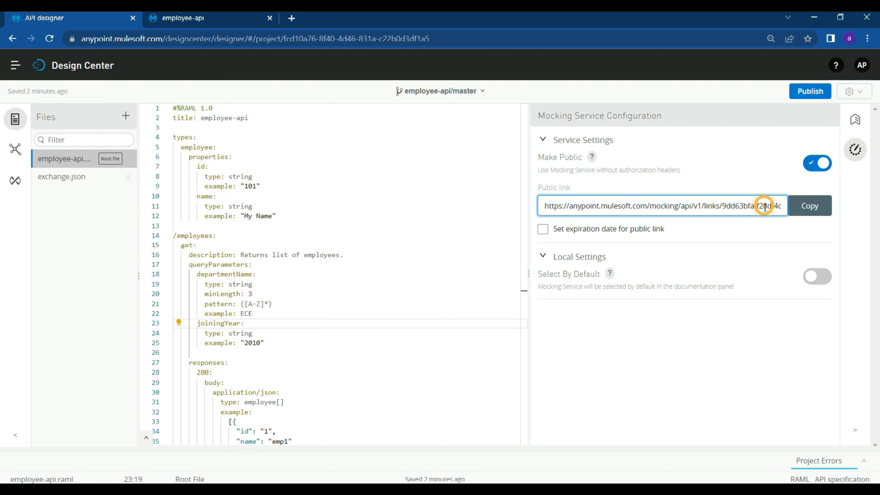
key(ctrl+a)
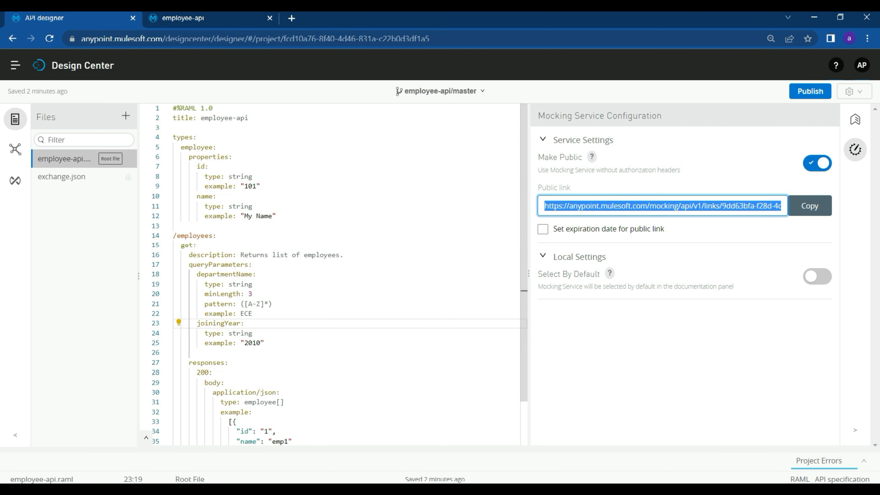
Step: Switch to Postman and send a GET request to the public mocking link with /employees?departmentName=ECE&joiningYear=2010 appended
key(alt+Tab)
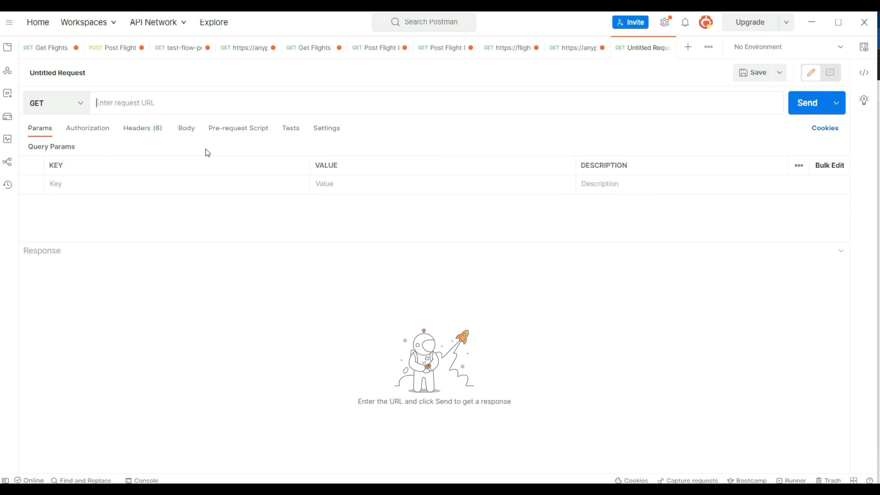
text(https://anypoint.mulesoft.com/mocking/api/v1/links/9dd63bfa-f28d-4d00-b9fa-57a31b78d9f4)
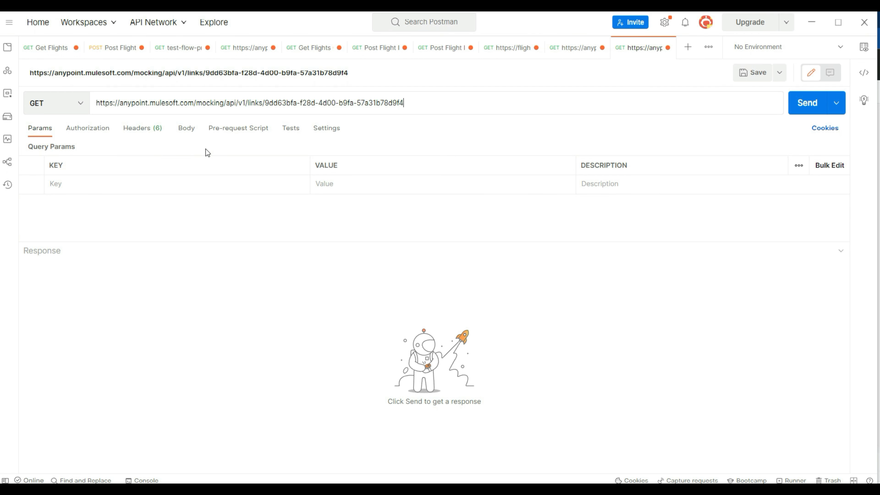
text(/)
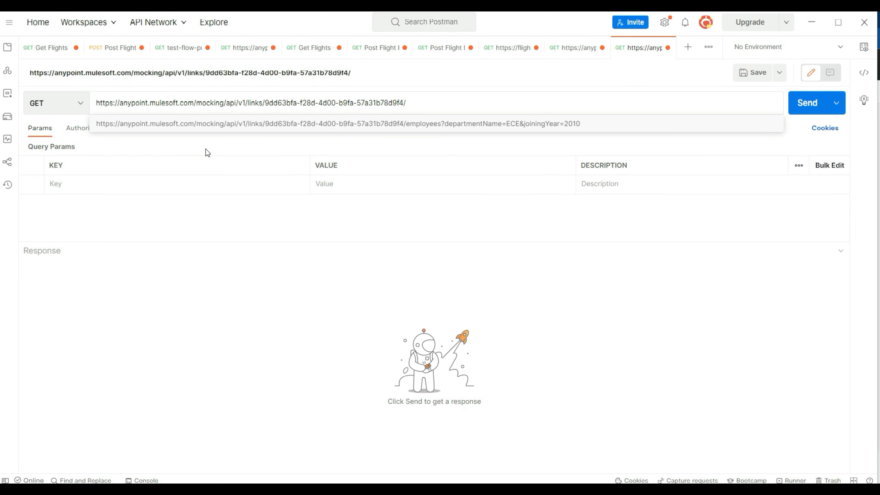
click(436, 126)
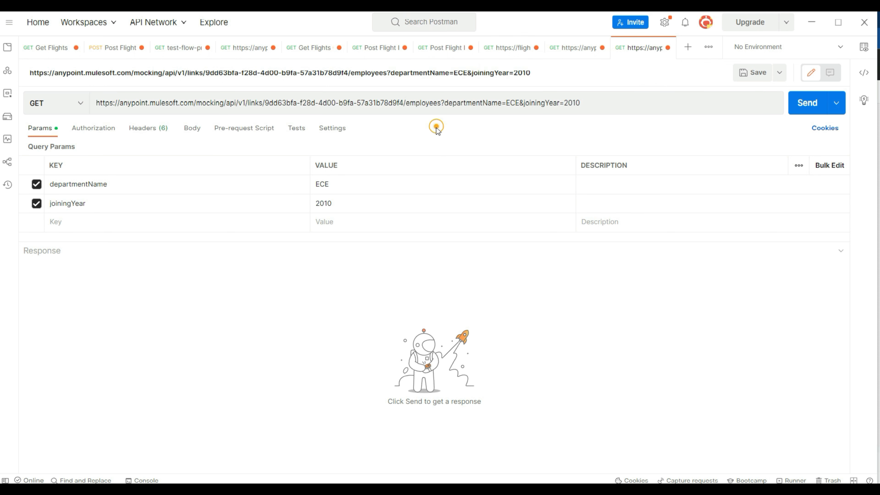
double_click(421, 103)
click(461, 92)
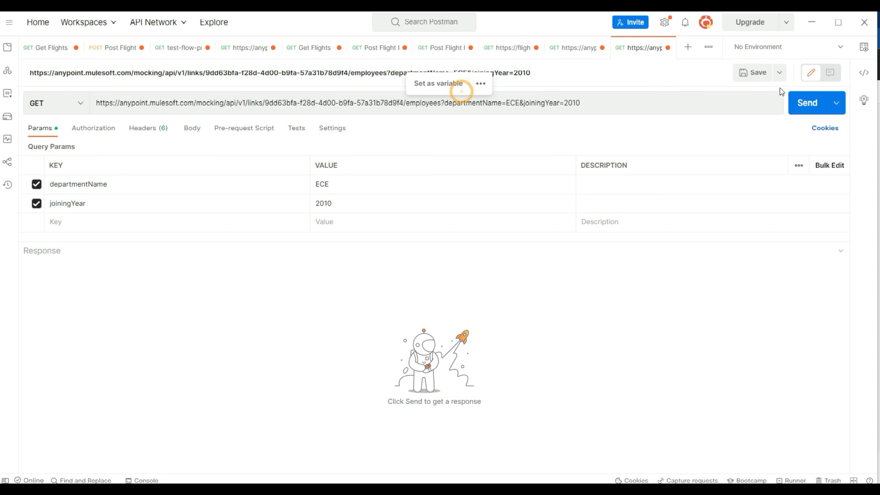
click(806, 103)
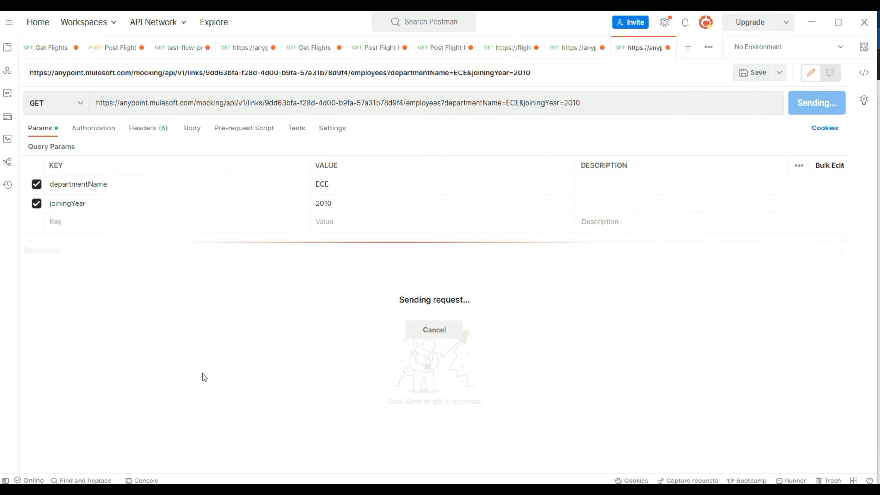
Step: Compare the base URL of the Postman request with the public link in API designer and the mocking URL in Exchange
drag(405, 103, 99, 110)
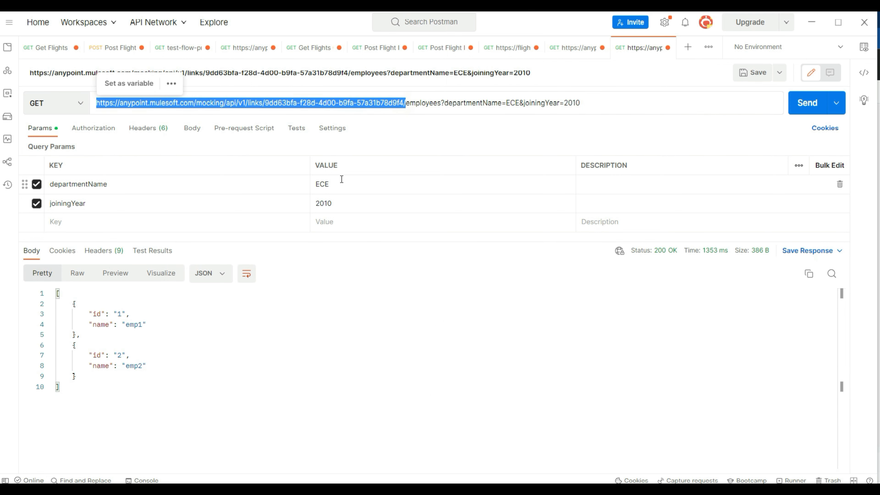
key(alt+Tab)
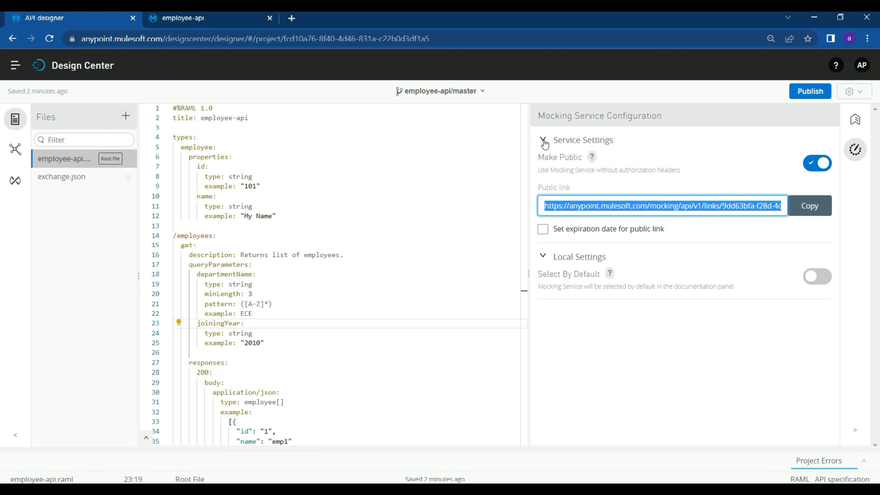
click(201, 18)
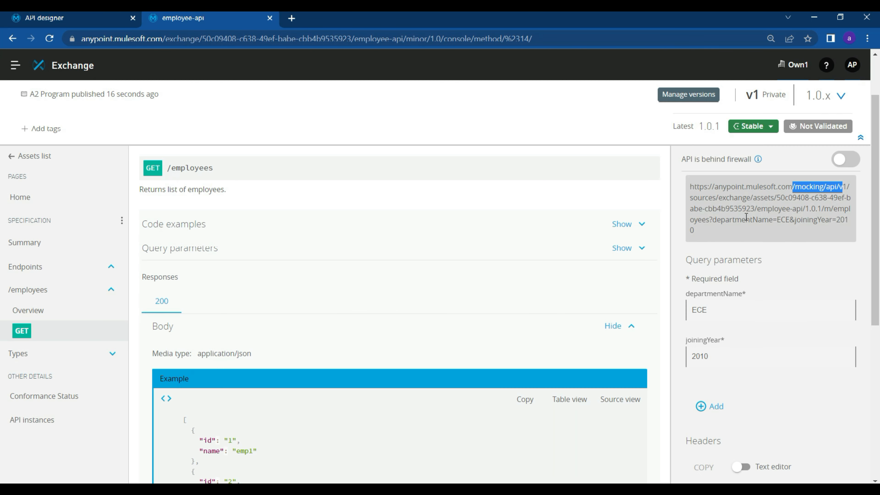
drag(712, 233, 673, 196)
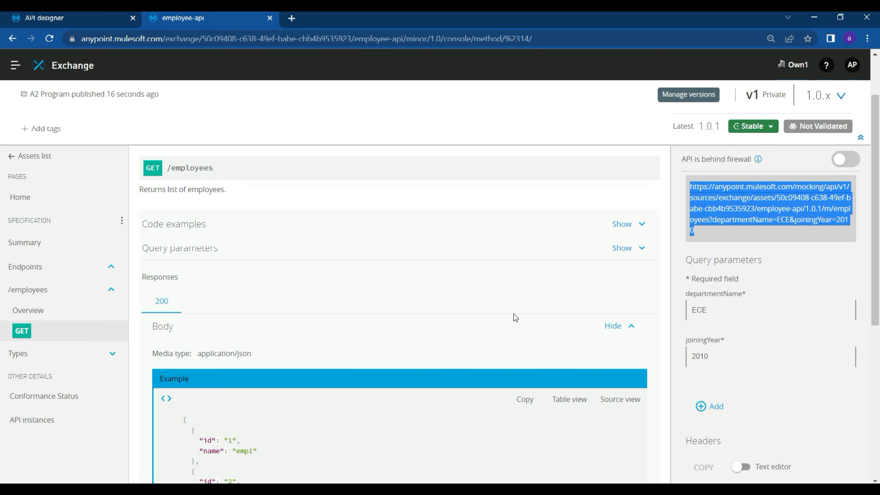
key(alt+Tab)
click(343, 331)
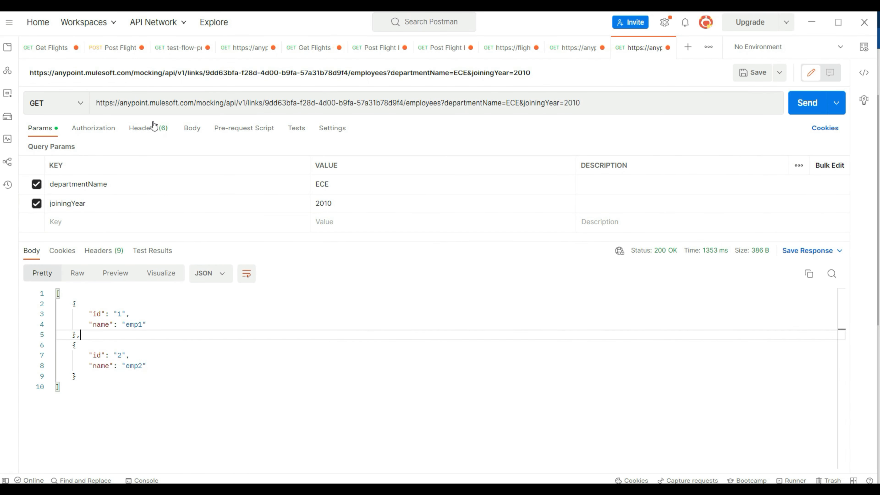
Step: Examine the mock response body and the base URL of the Postman request
drag(103, 400, 45, 304)
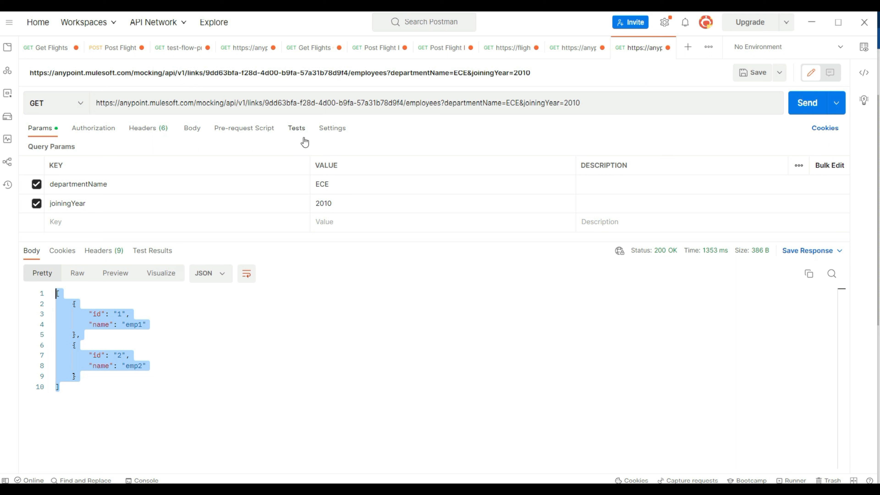
double_click(192, 101)
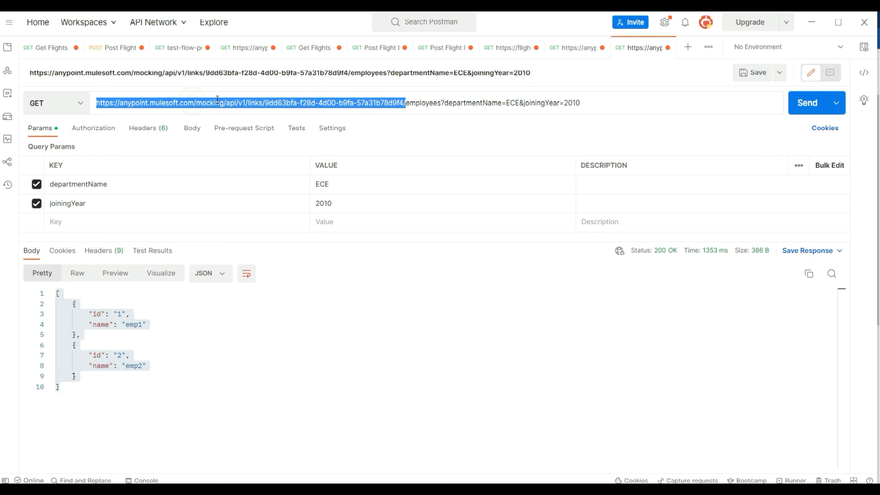
shift+click(202, 103)
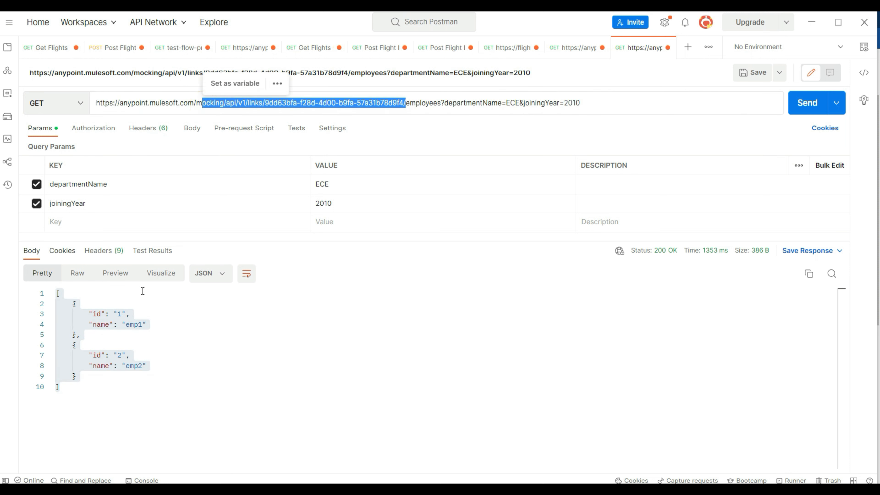
shift+click(207, 102)
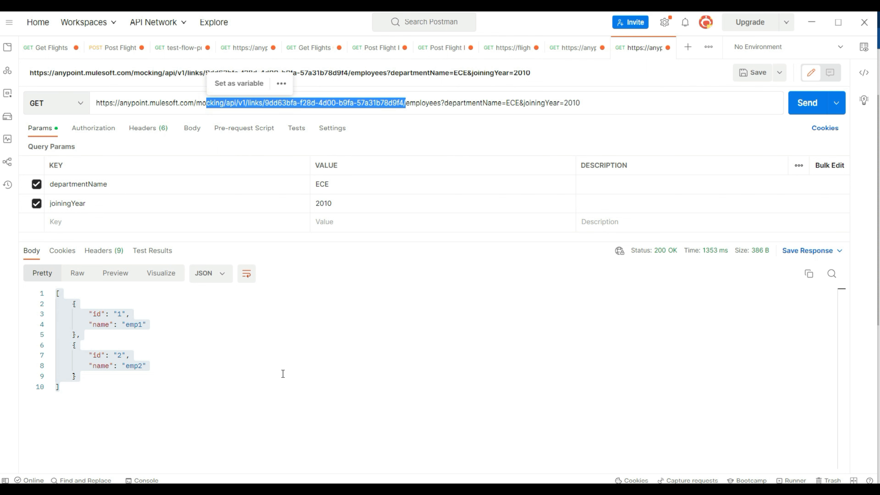
Step: Switch to the browser, open API Manager in a duplicate of the employee-api page, and check the available environments
key(alt+Tab)
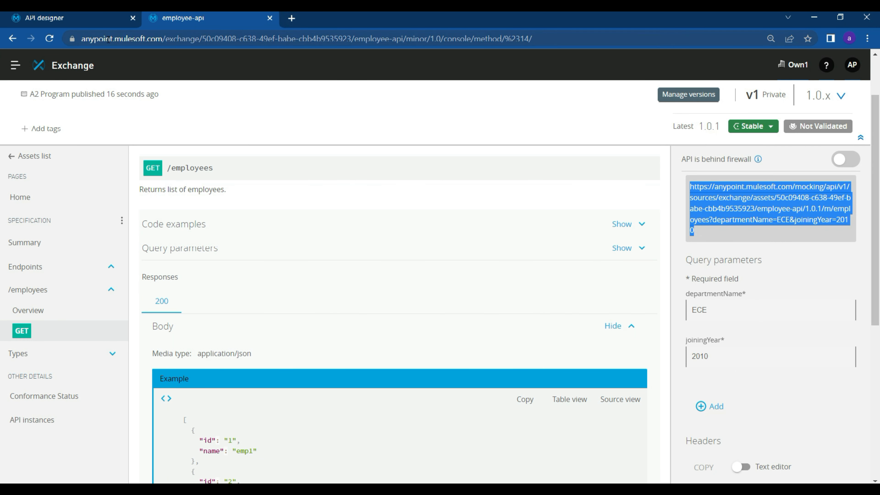
right_click(191, 16)
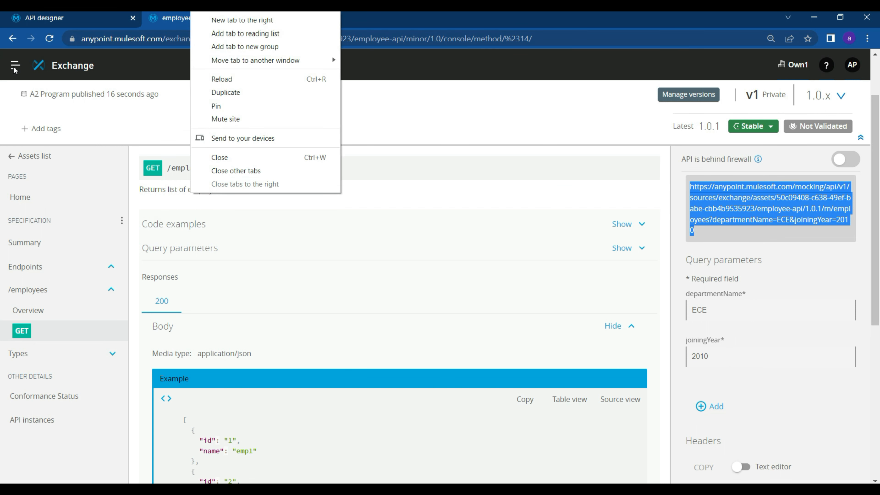
click(220, 93)
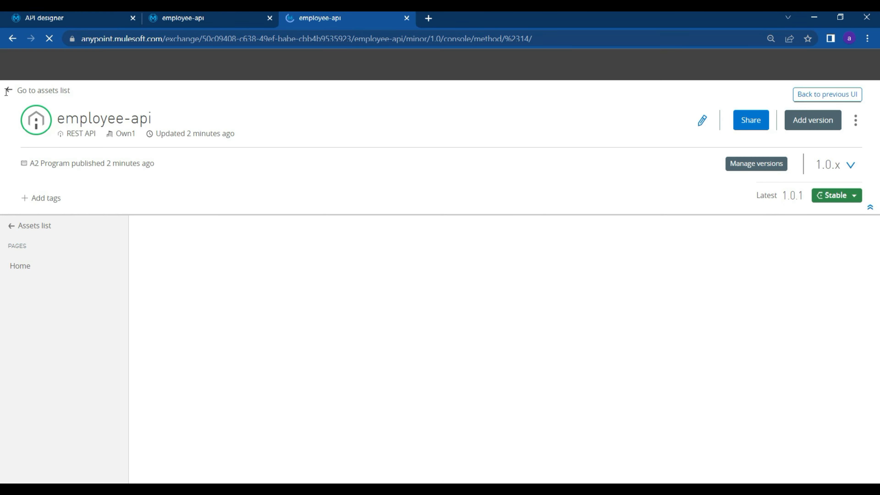
click(12, 67)
click(40, 251)
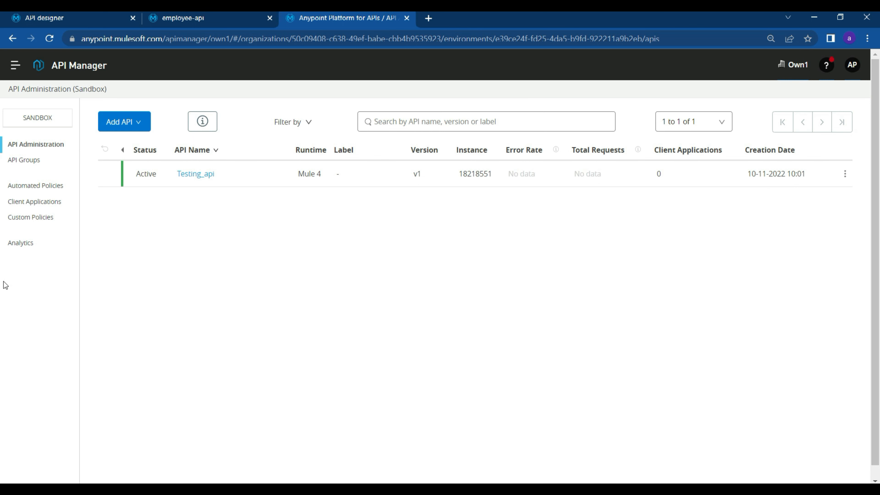
click(36, 125)
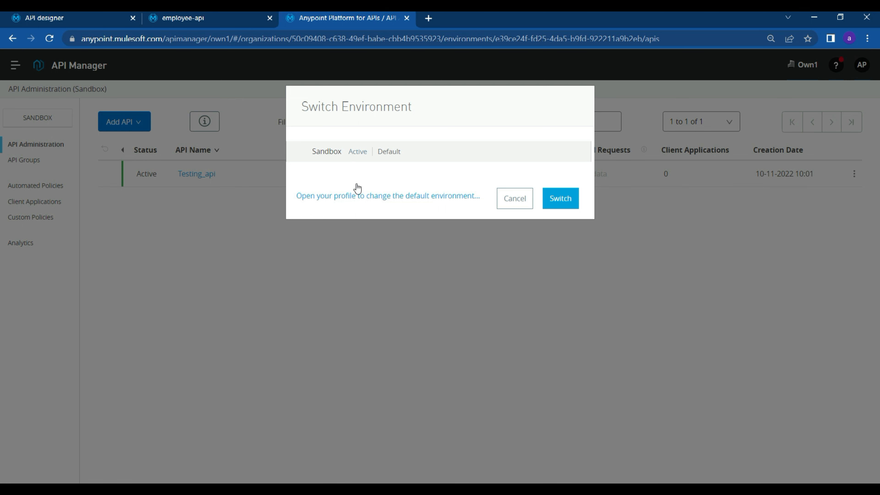
click(516, 199)
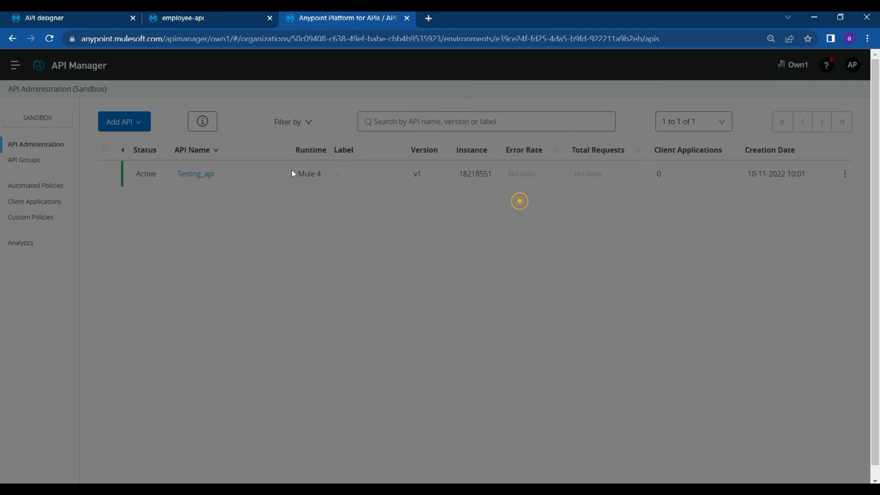
Step: Start adding a new API with Mule Gateway as the runtime and Deploy a proxy application as the proxy type
click(125, 121)
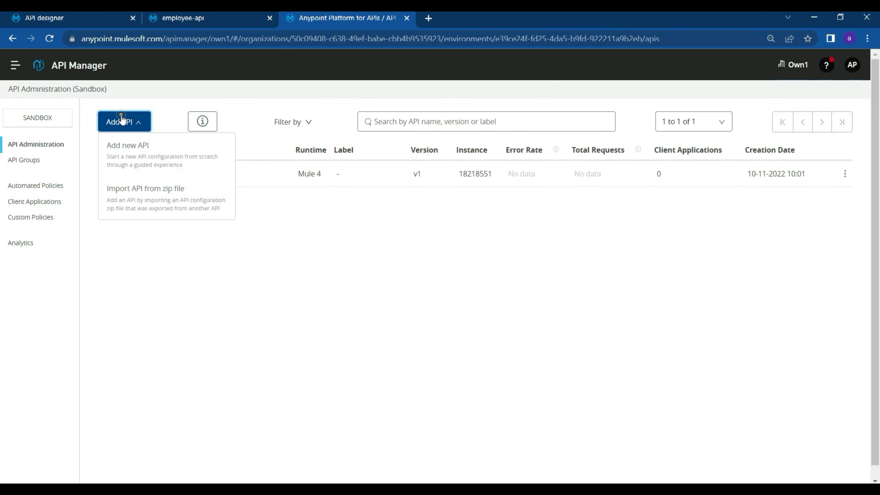
click(147, 163)
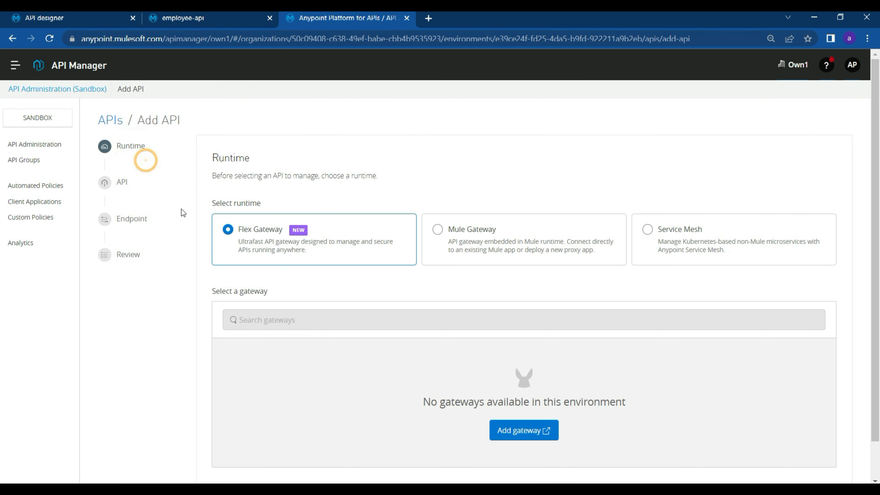
click(466, 248)
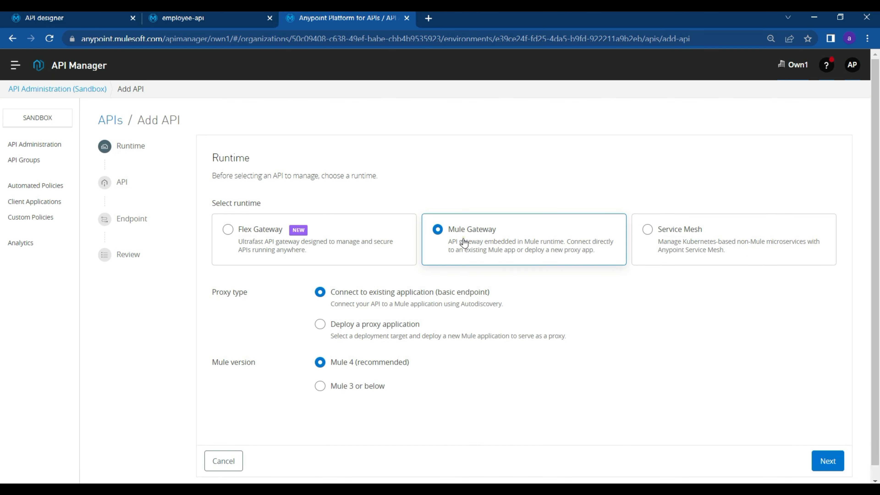
scroll(485, 286, down, 1)
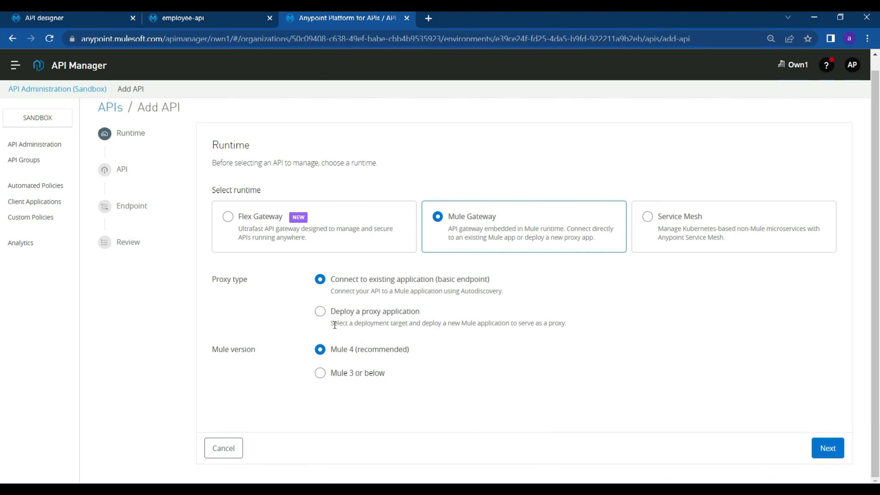
click(319, 313)
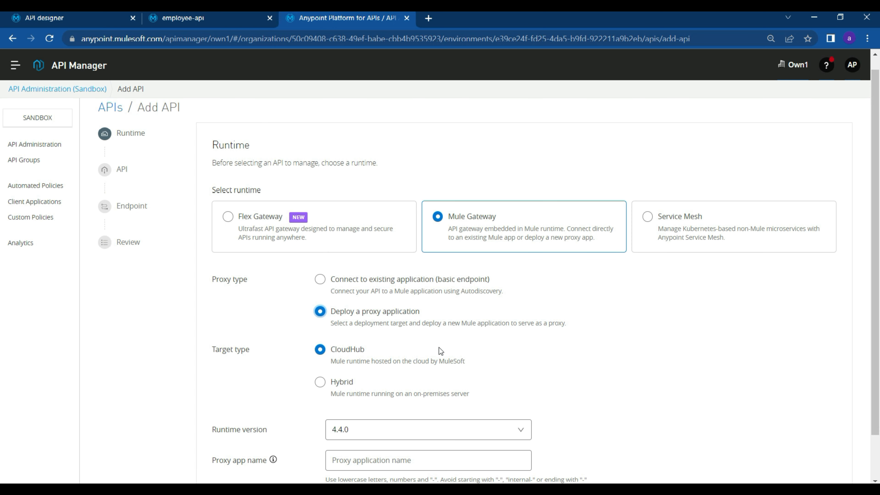
Step: Enter employee-api as the proxy app name and try to proceed
scroll(438, 350, down, 1)
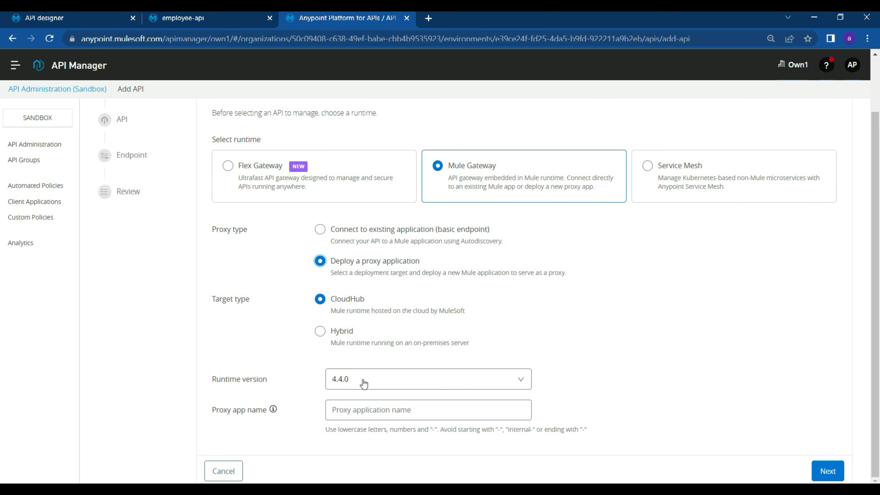
click(379, 411)
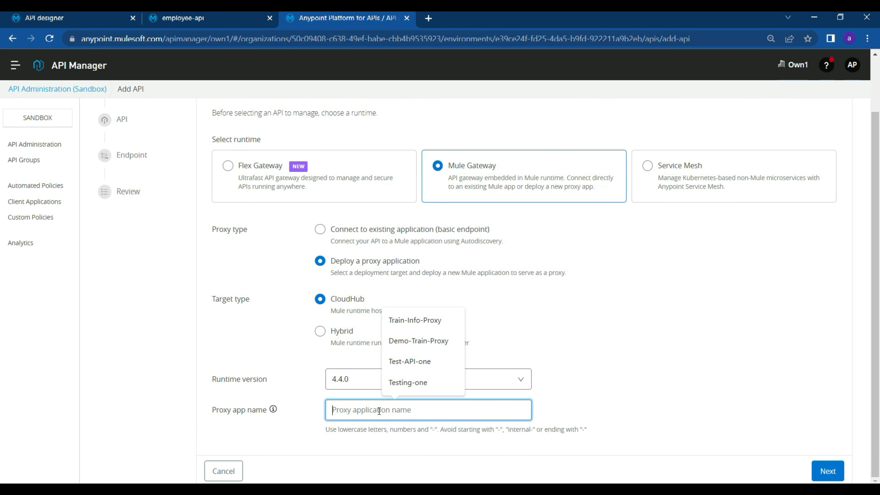
text(e)
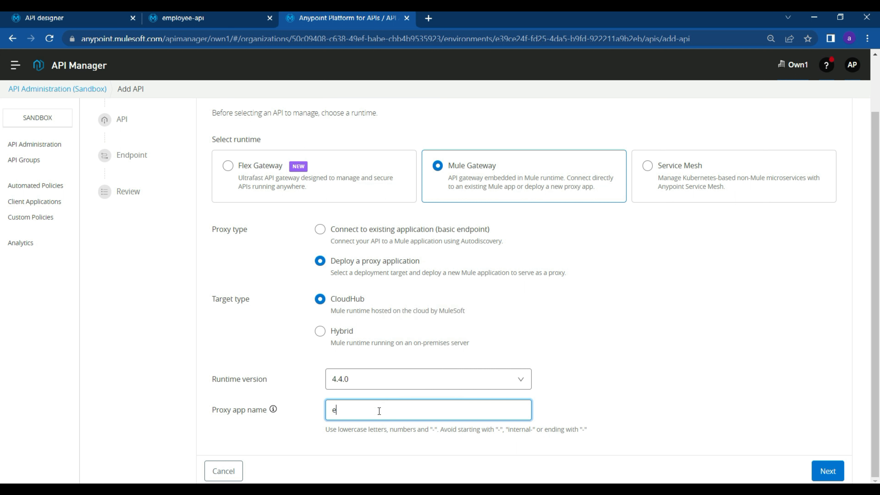
text(mployee-api)
click(824, 469)
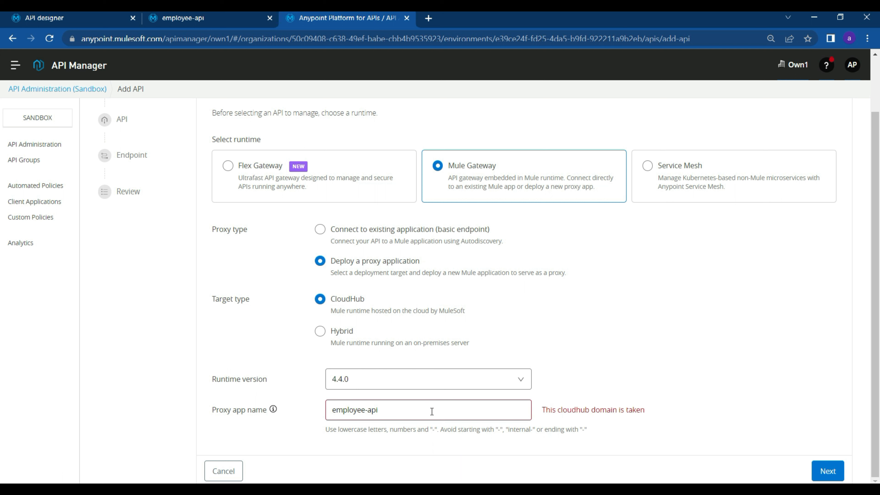
Step: Change the proxy app name to employee-exp-api and proceed to the API selection
click(418, 405)
key(BackSpace)
key(BackSpace)
key(BackSpace)
text(exp-api)
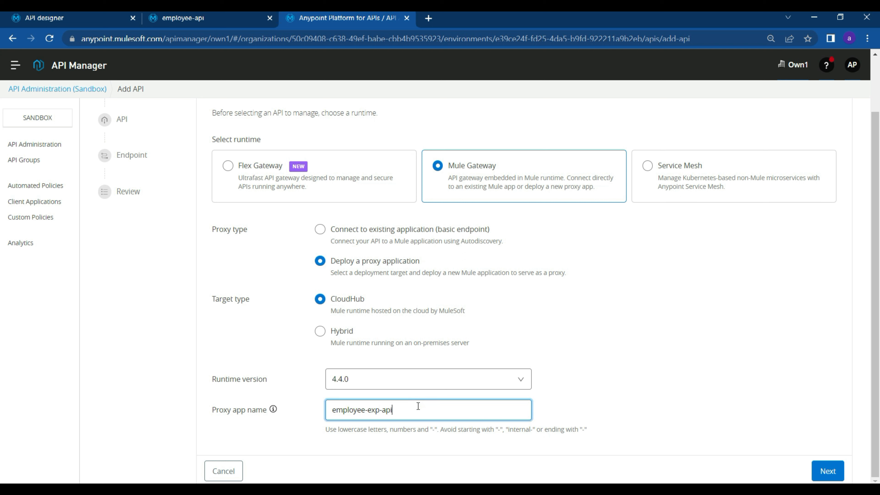
click(827, 471)
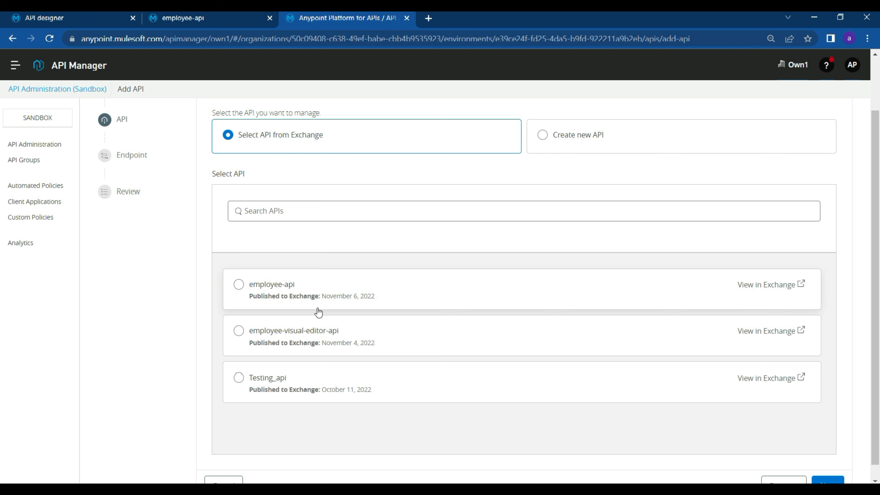
Step: Review the Own1 organization's asset list in Exchange and return to API Manager
click(182, 20)
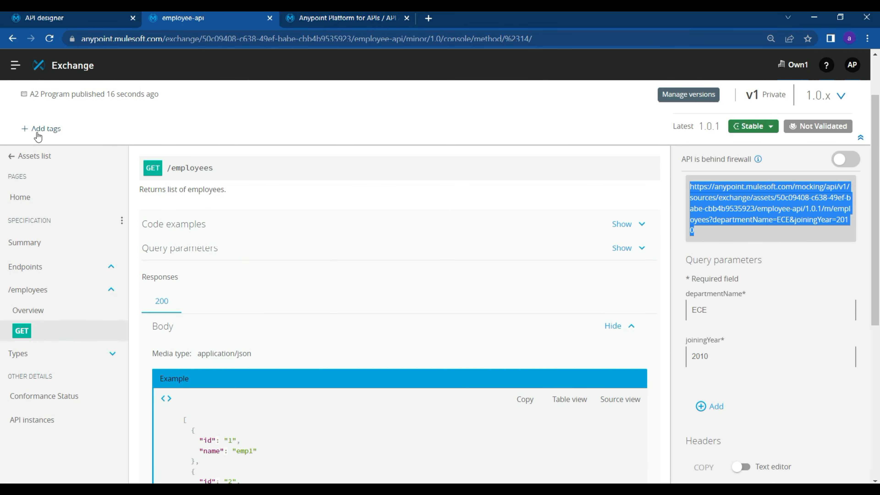
click(50, 70)
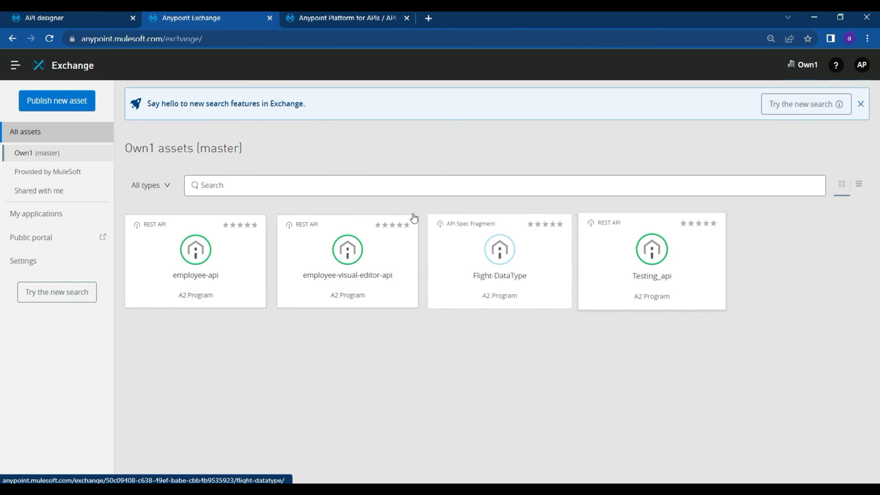
double_click(140, 145)
click(362, 18)
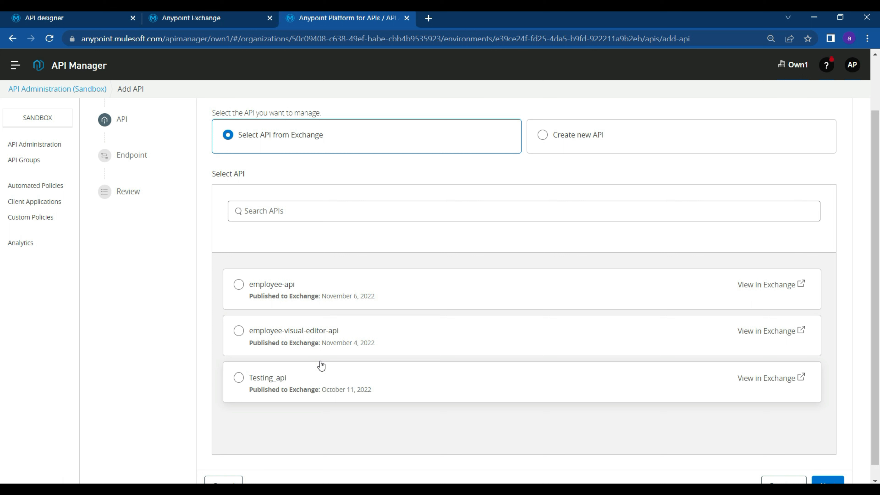
Step: Select employee-api from Exchange as the API to manage and continue to the endpoint settings
click(239, 287)
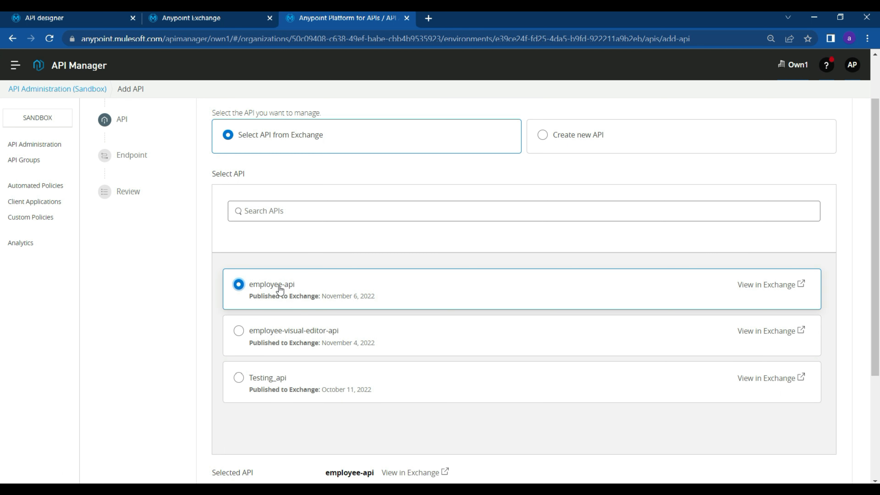
scroll(323, 336, down, 5)
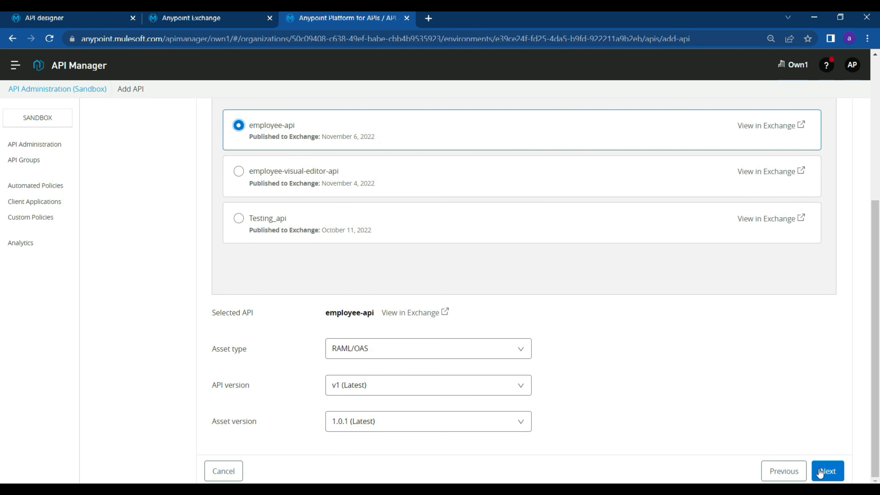
click(826, 471)
scroll(546, 418, up, 3)
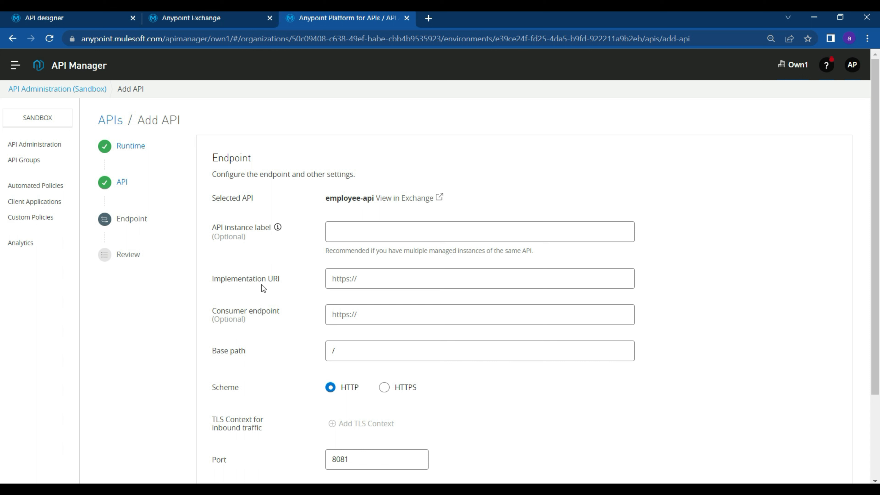
Step: For the Implementation URI, switch to Exchange and open the GET /employees method of the employee-api asset
click(357, 281)
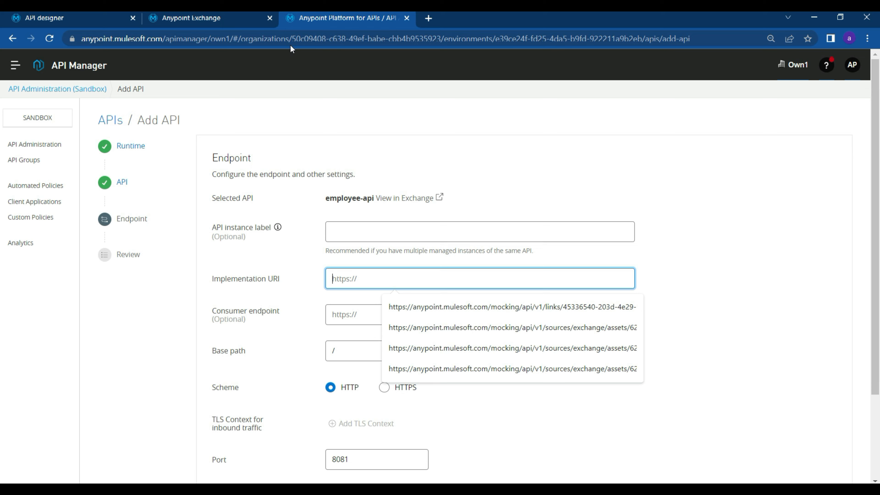
click(196, 19)
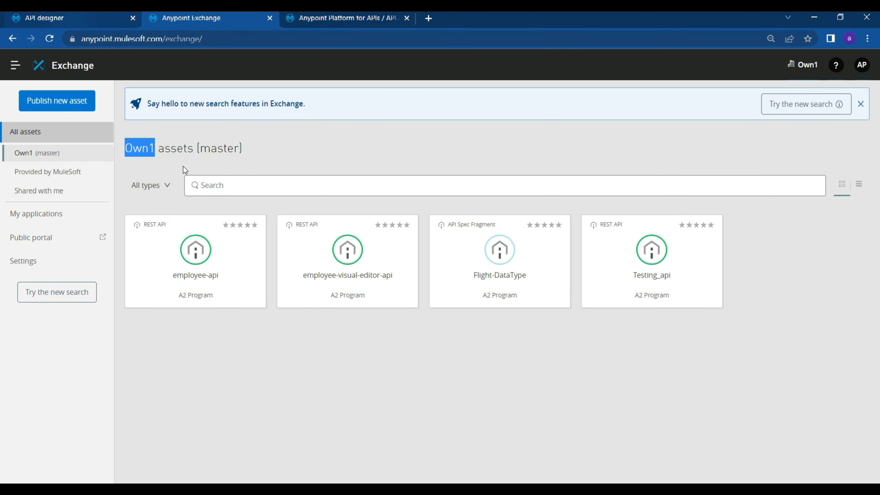
click(205, 252)
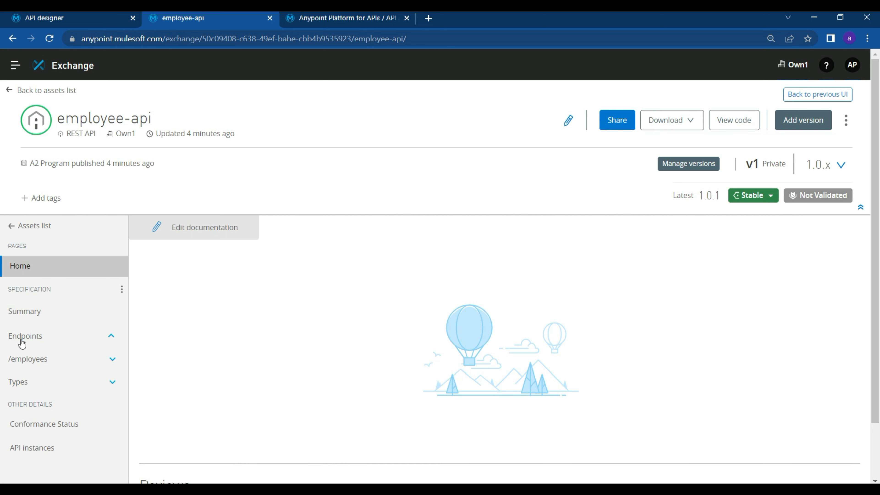
click(27, 313)
click(198, 359)
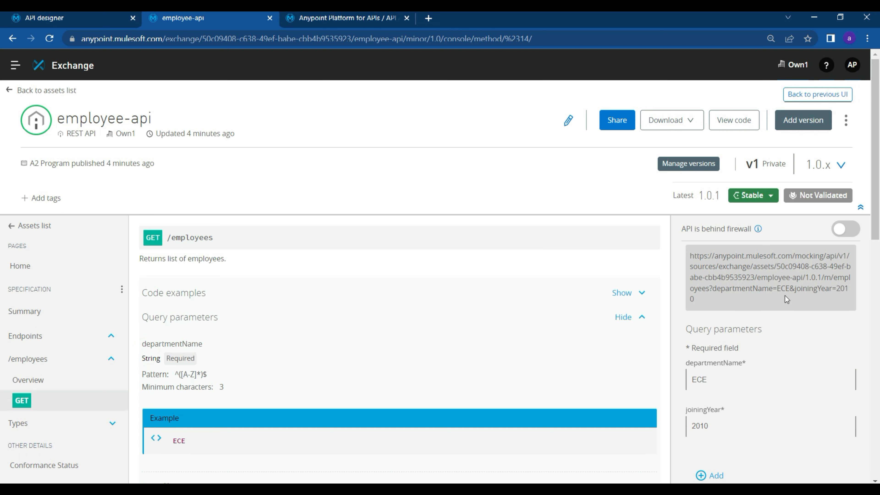
Step: Copy the mocking service base URL from the request URL up to /m, leaving out /employees and the query parameters
double_click(829, 279)
click(831, 314)
double_click(832, 280)
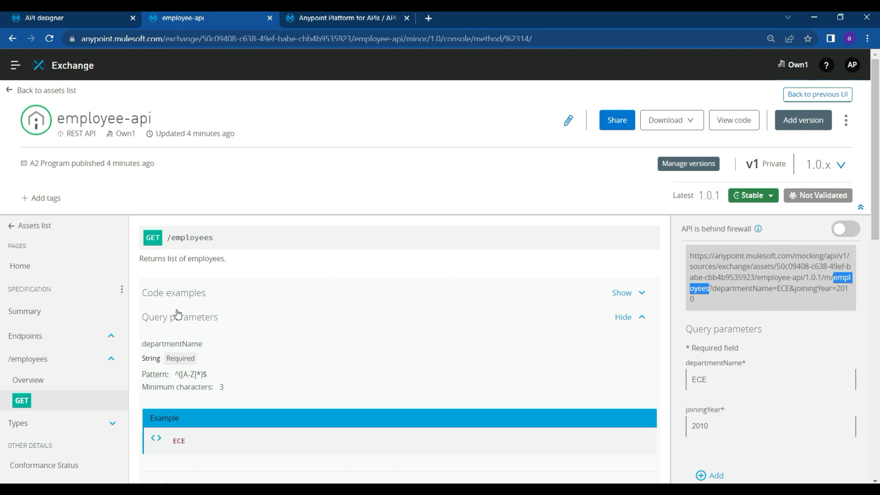
drag(215, 239, 175, 240)
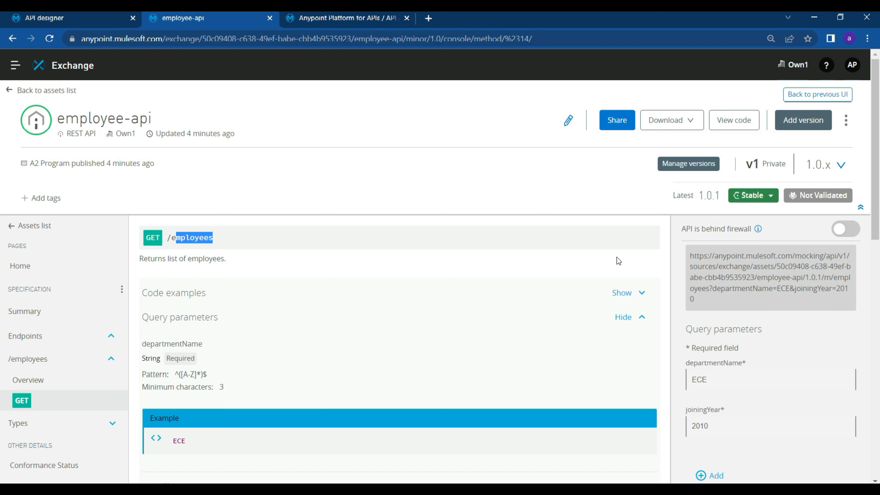
double_click(832, 279)
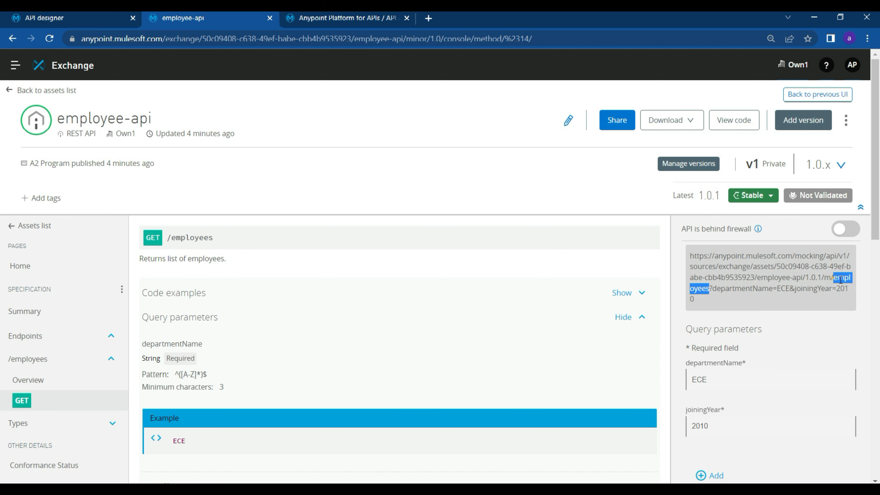
drag(829, 277, 681, 260)
key(ctrl+c)
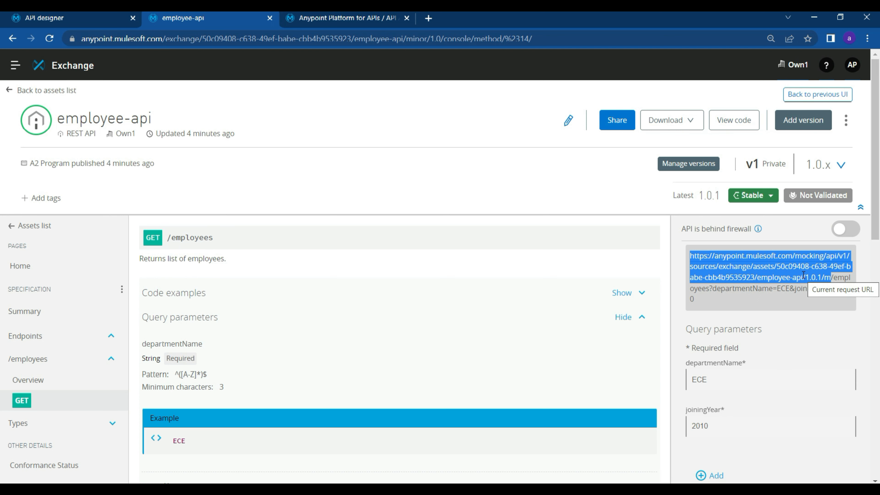
Step: Back in API Manager, set the Implementation URI to the copied mocking service base URL
click(360, 20)
click(348, 278)
key(ctrl+v)
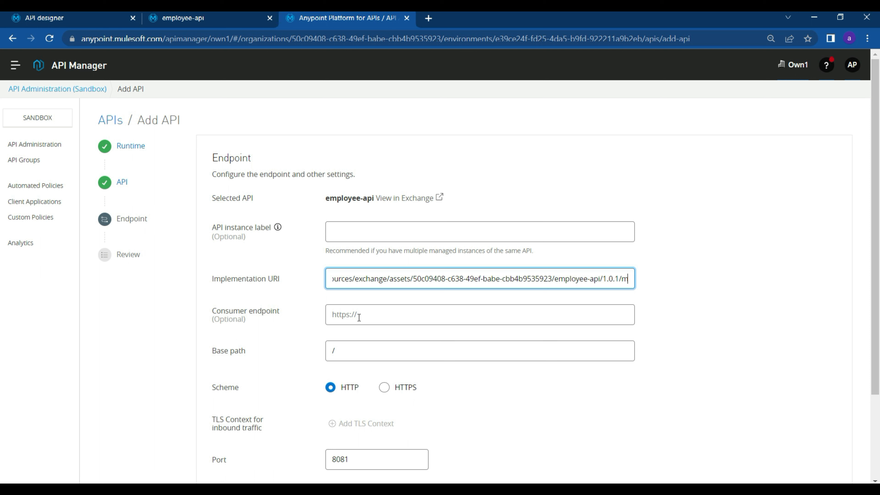
Step: Set the endpoint's base path to /api, keep HTTP and port 8081, and continue to the review
click(365, 356)
text(api)
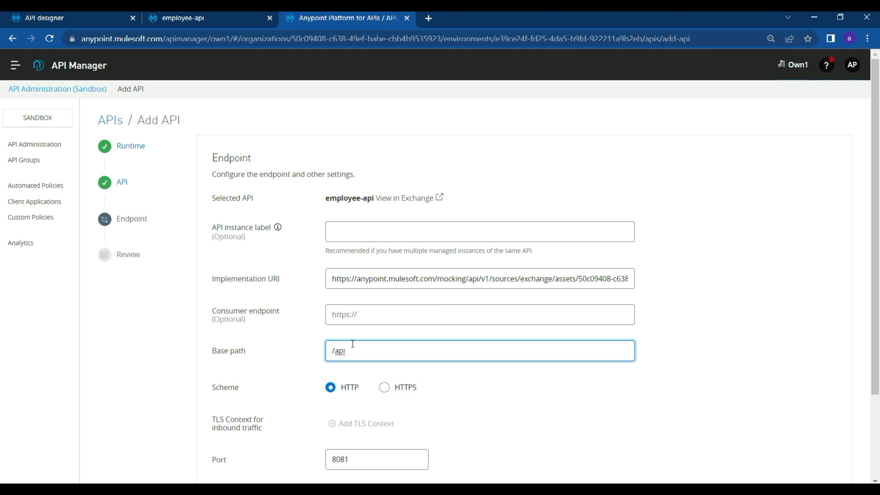
drag(353, 351, 322, 350)
scroll(509, 390, down, 2)
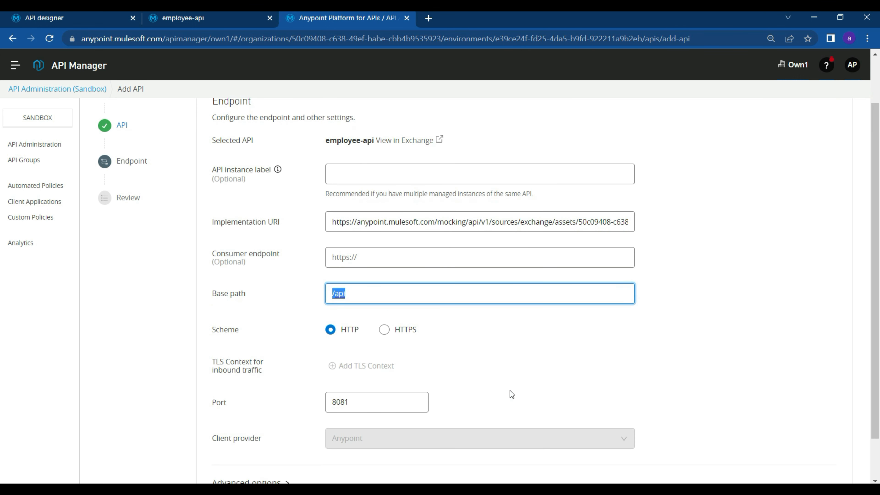
scroll(510, 391, down, 2)
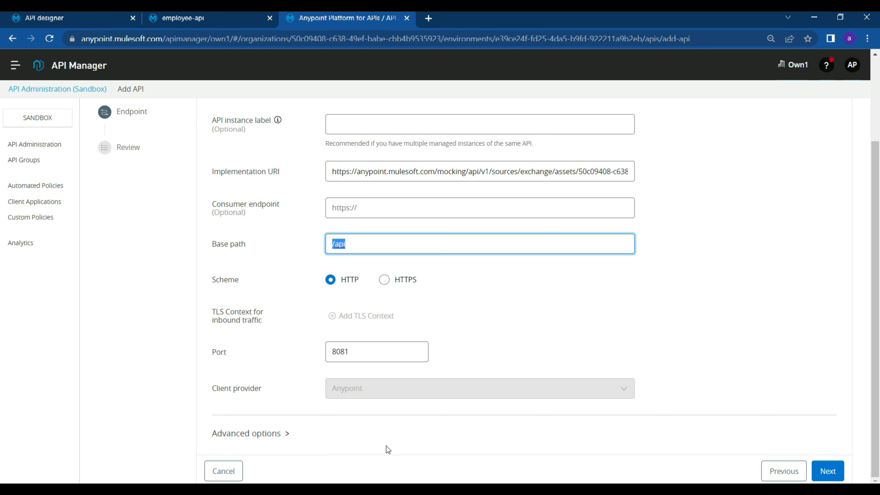
click(827, 471)
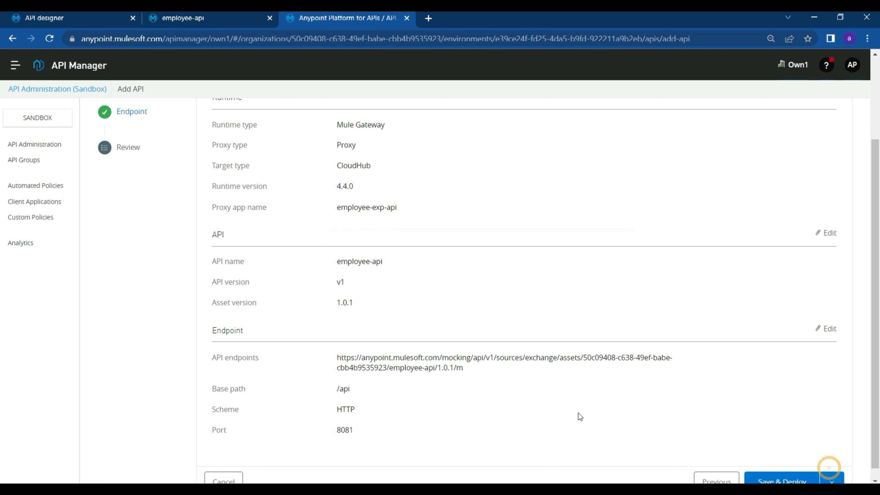
Step: Check the API endpoint URL and base path in the review summary, and save and deploy the API
scroll(457, 413, down, 1)
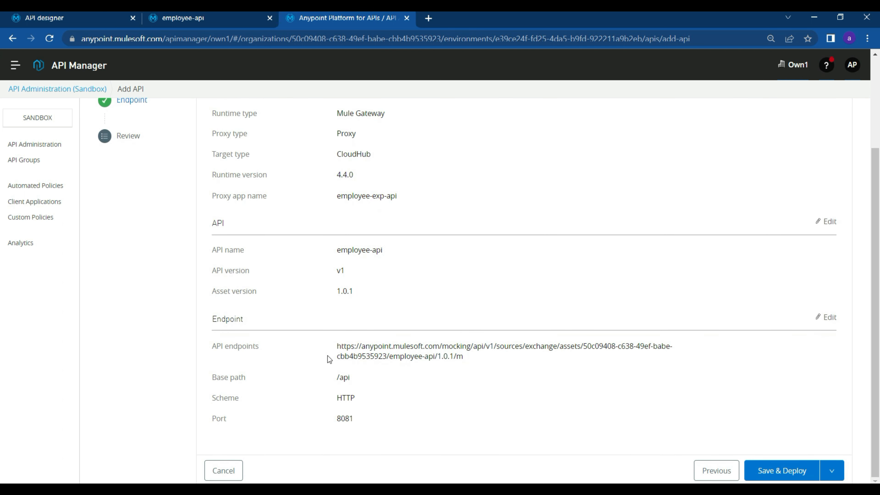
drag(467, 359, 354, 347)
click(350, 388)
drag(351, 377, 335, 378)
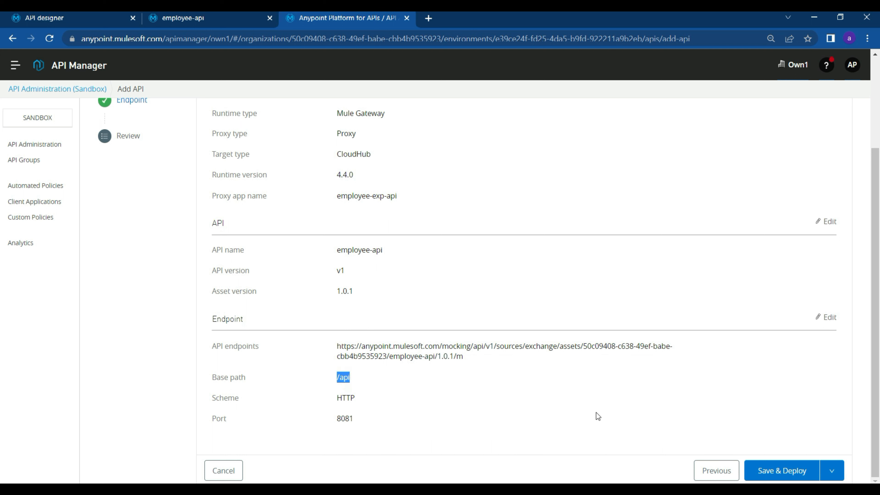
click(788, 473)
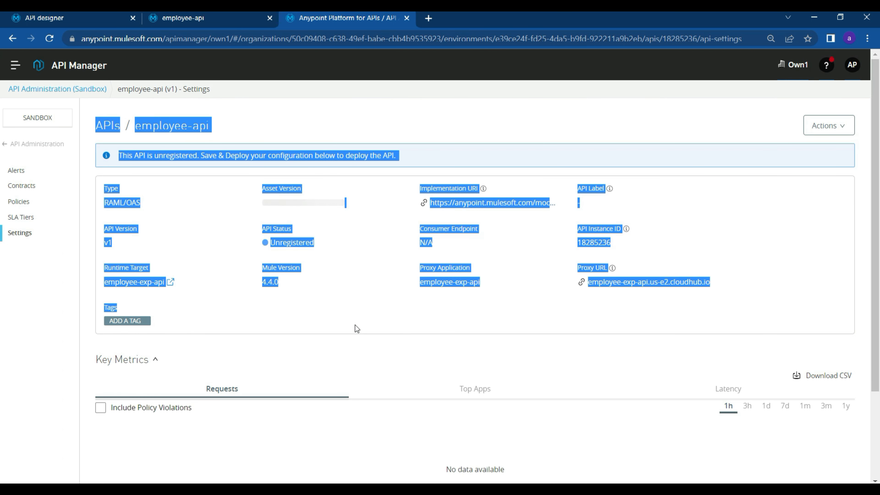
click(356, 325)
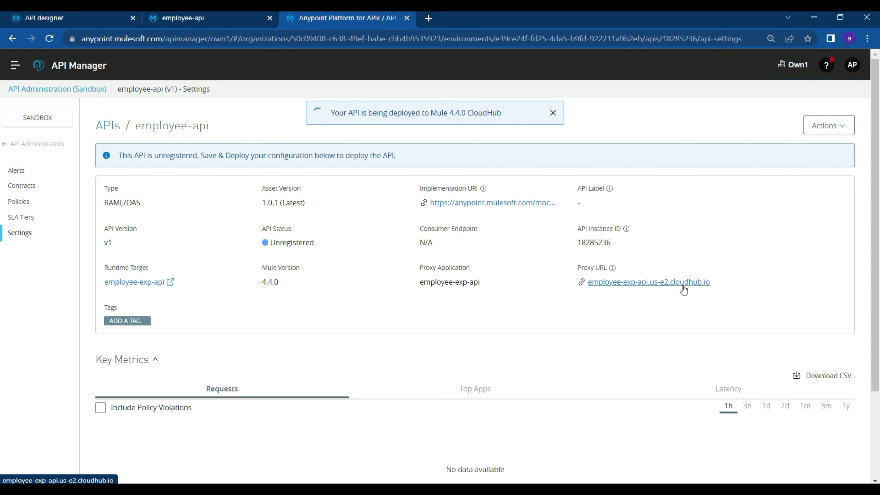
Step: Open the deployed API's proxy URL in a new browser tab and reload it once the API is active
ctrl+click(684, 283)
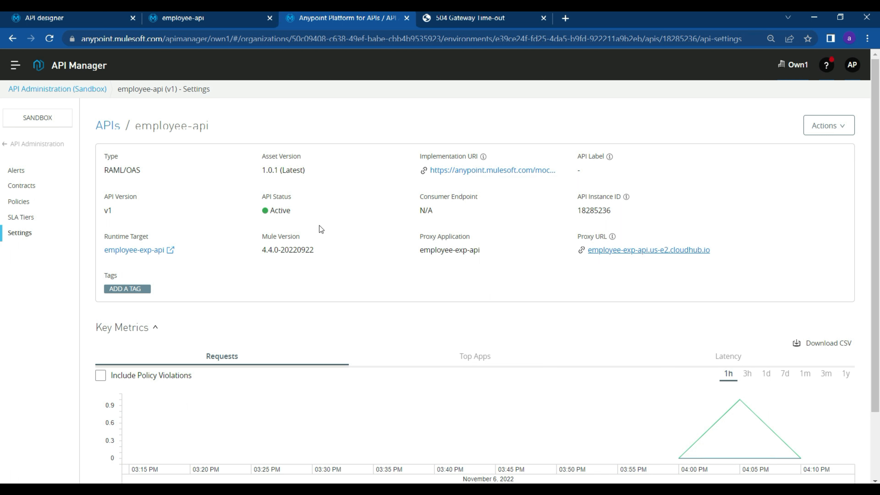
click(468, 16)
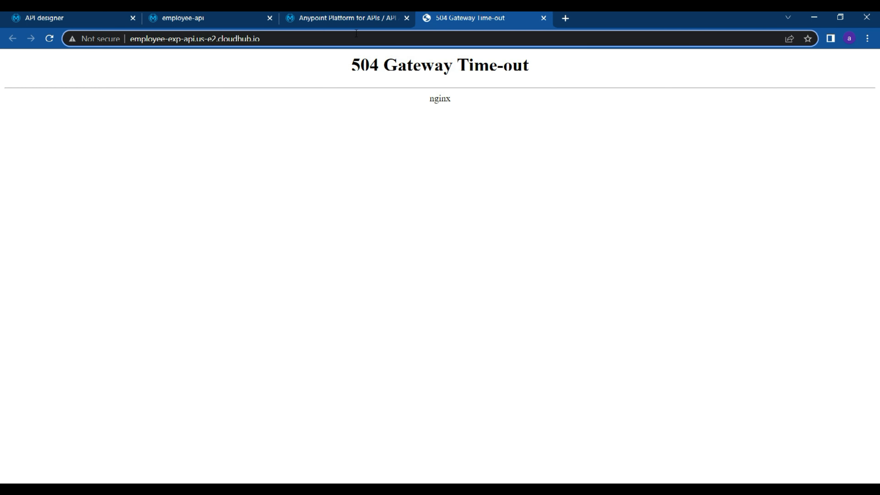
key(Return)
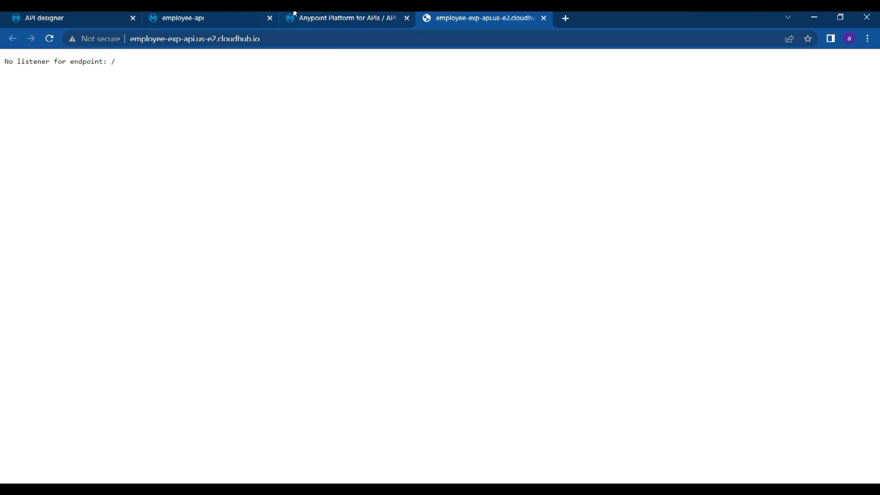
click(323, 17)
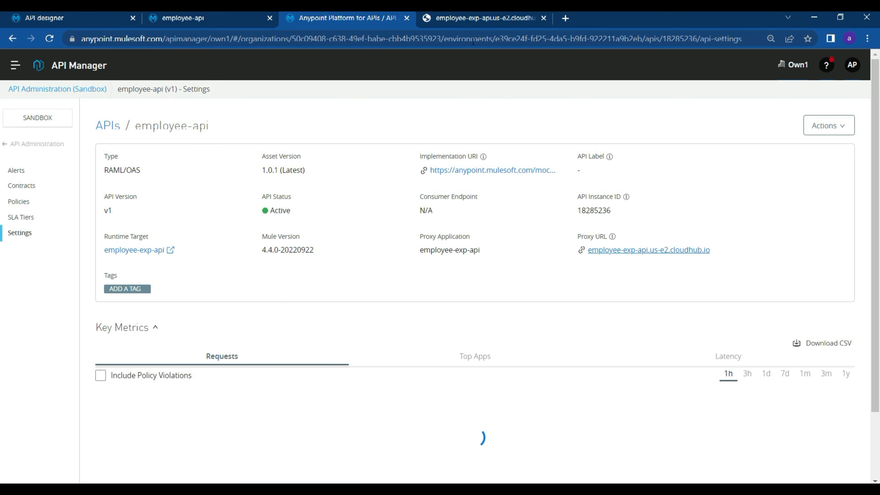
click(470, 20)
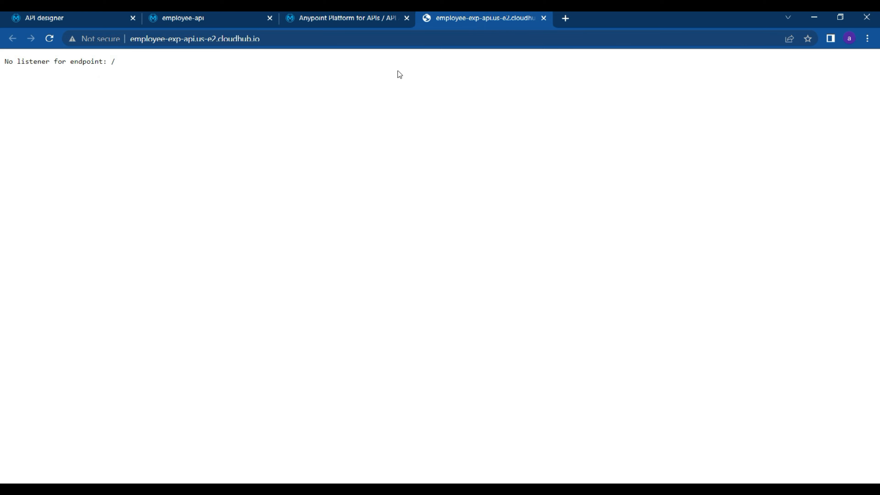
Step: Copy /employees?departmentName=ECE&joiningYear=2010 from the request URL in Postman and return to the proxy URL in the browser
click(290, 35)
click(289, 36)
click(246, 489)
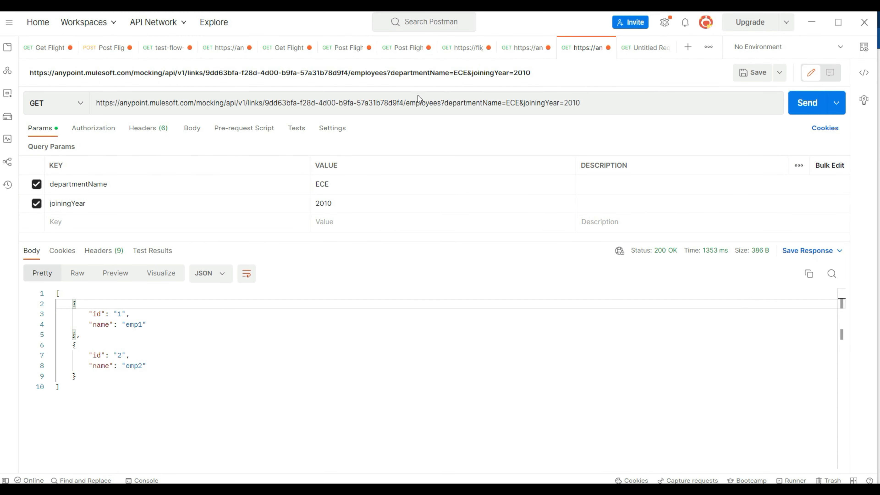
double_click(588, 103)
double_click(221, 103)
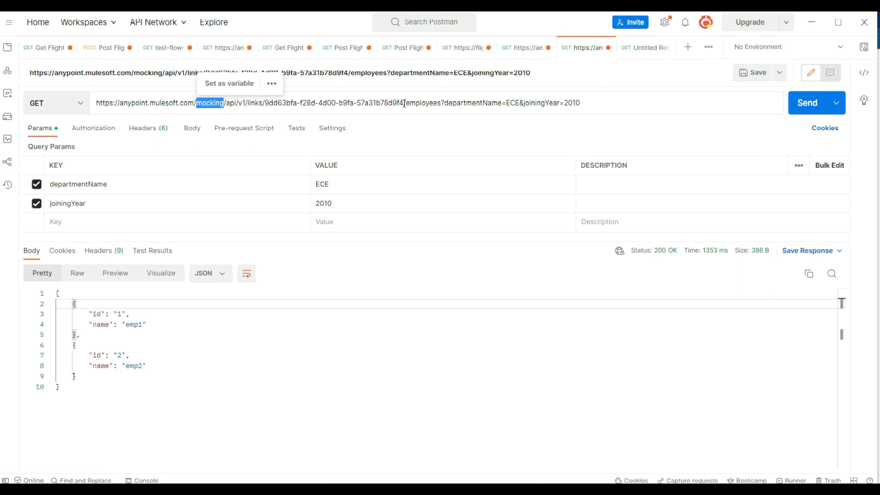
drag(404, 103, 581, 100)
key(ctrl+c)
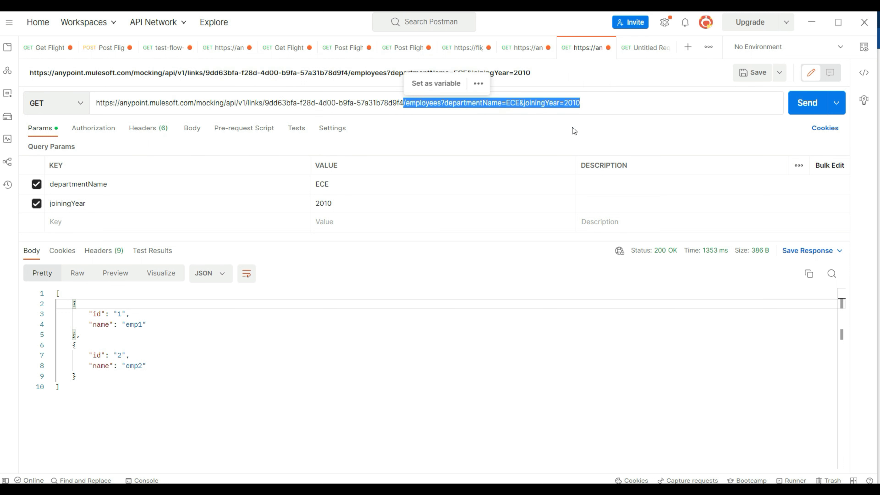
key(alt+Tab)
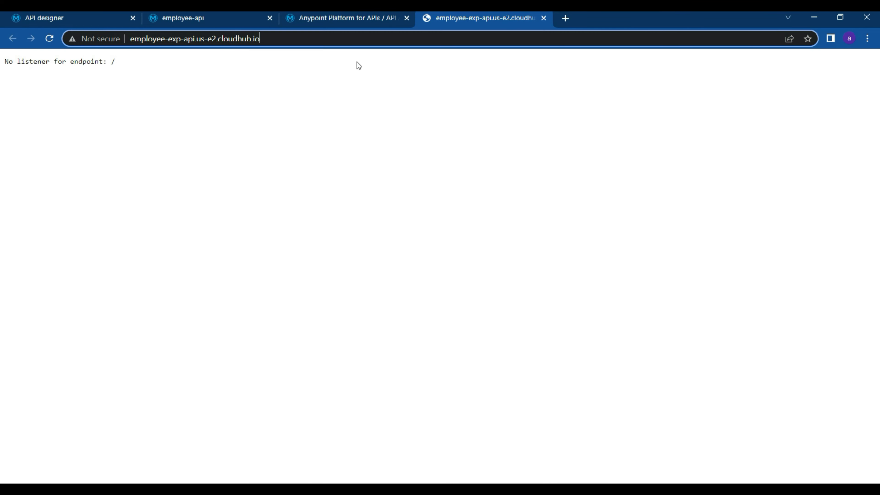
Step: Append /employees?departmentName=ECE&joiningYear=2010 with a single slash to the proxy URL and request it
text(//employees?departmentName=ECE&joiningYear=2010)
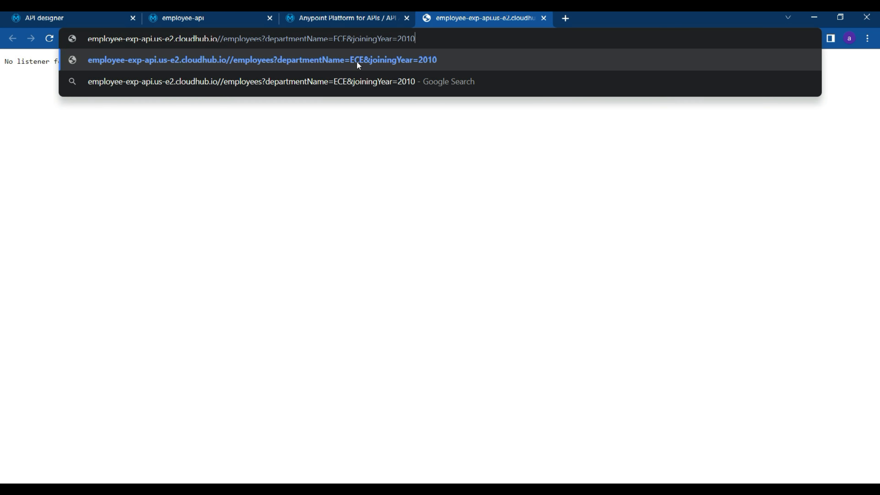
key(ctrl+z)
key(BackSpace)
key(ctrl+v)
key(Return)
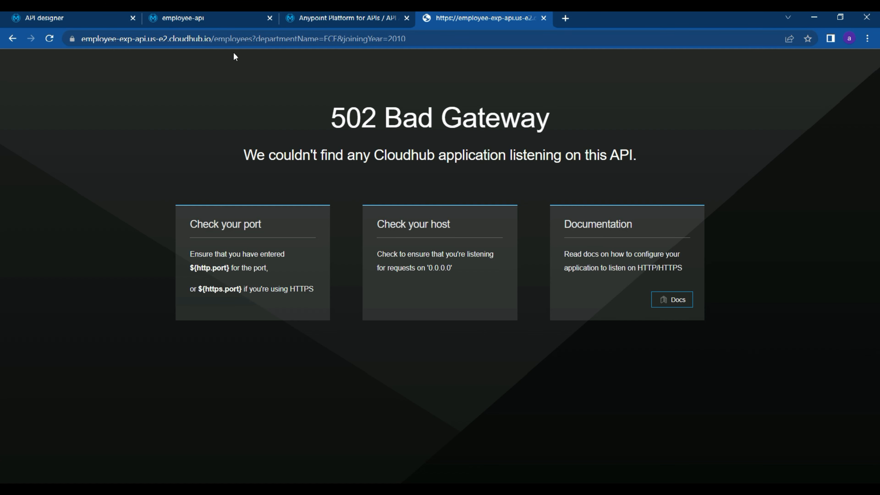
Step: Insert the base path api/ before employees in the proxy URL and request it again
click(214, 38)
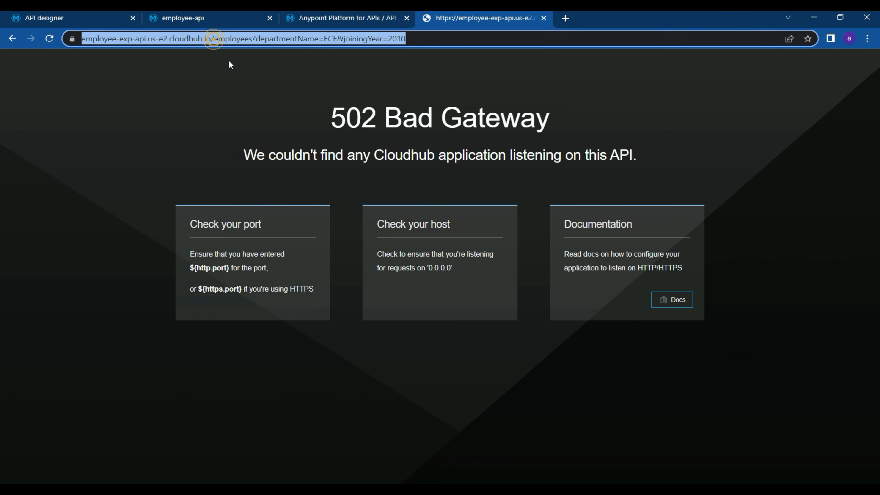
click(213, 40)
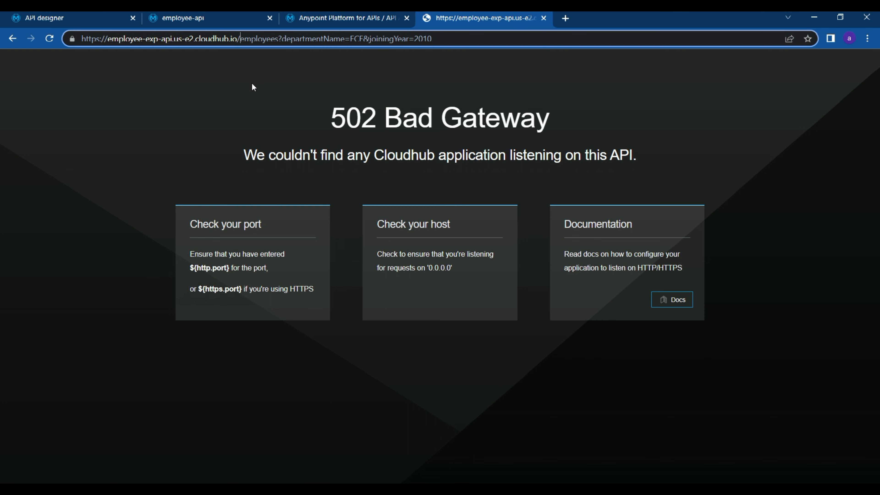
text(api/)
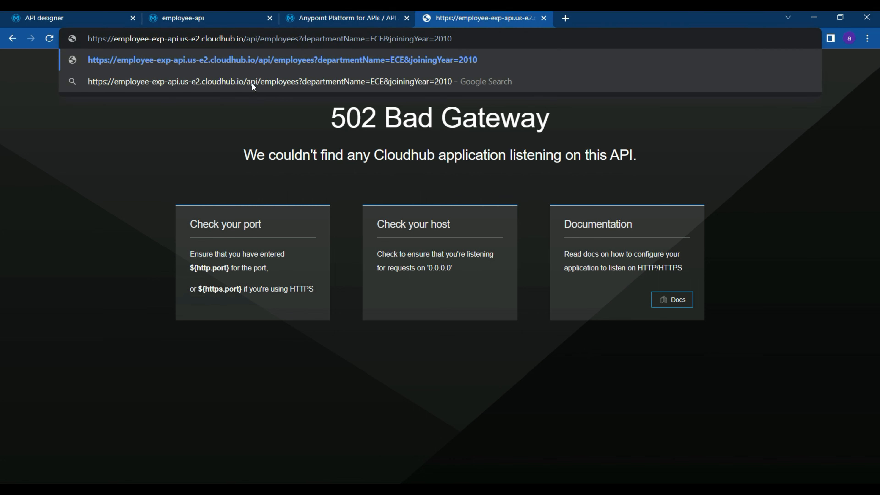
key(Return)
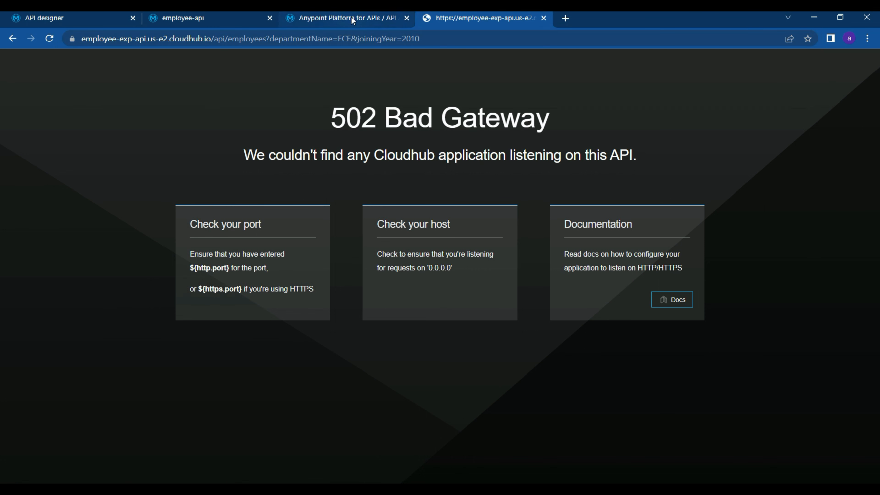
Step: Open the API's Implementation URI from API Manager, examine its response, and compare the address with the request URL in Exchange
click(351, 18)
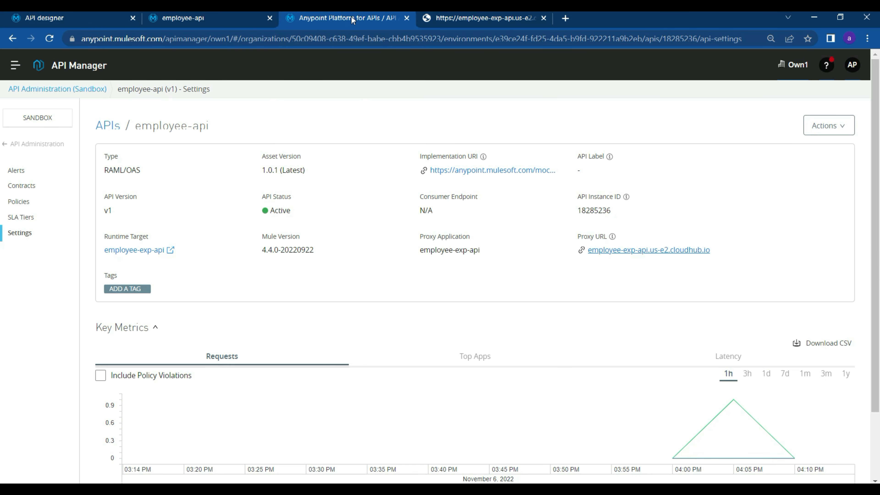
click(497, 171)
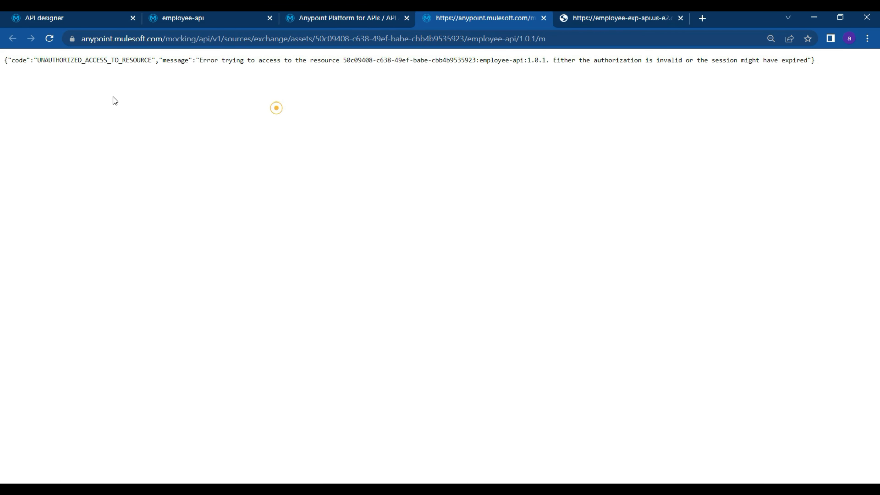
drag(37, 62, 159, 61)
drag(559, 39, 79, 66)
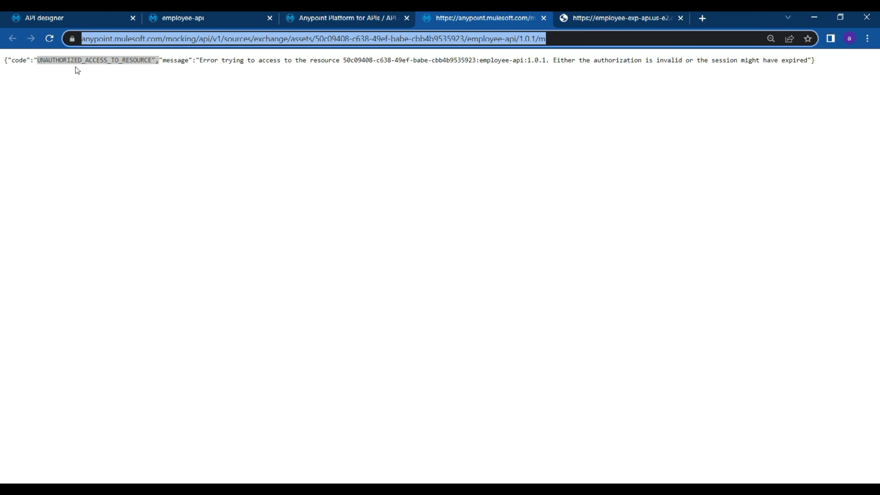
click(201, 17)
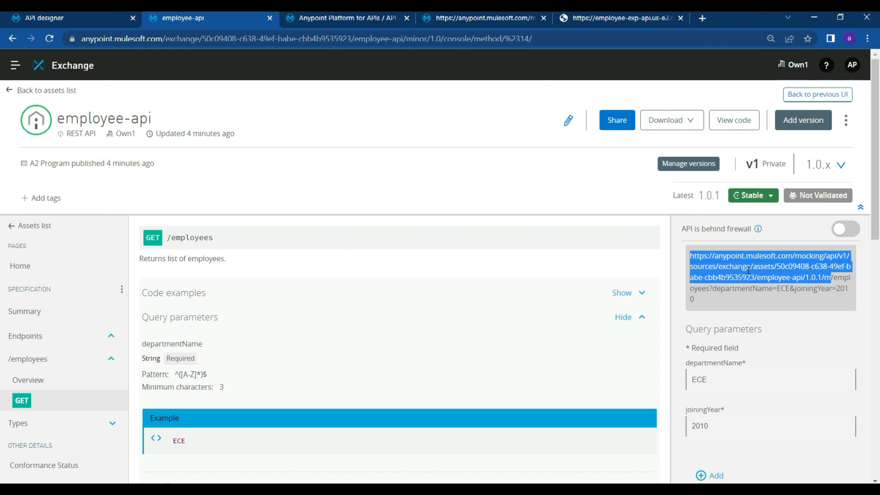
click(488, 17)
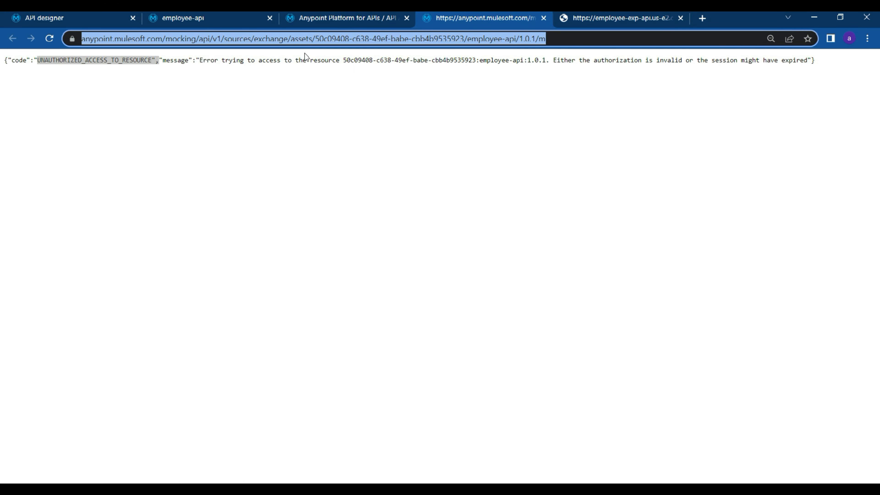
Step: Select the mocking service's public link in Design Center, and select the matching base URL before /employees in the Postman request
click(77, 20)
click(763, 224)
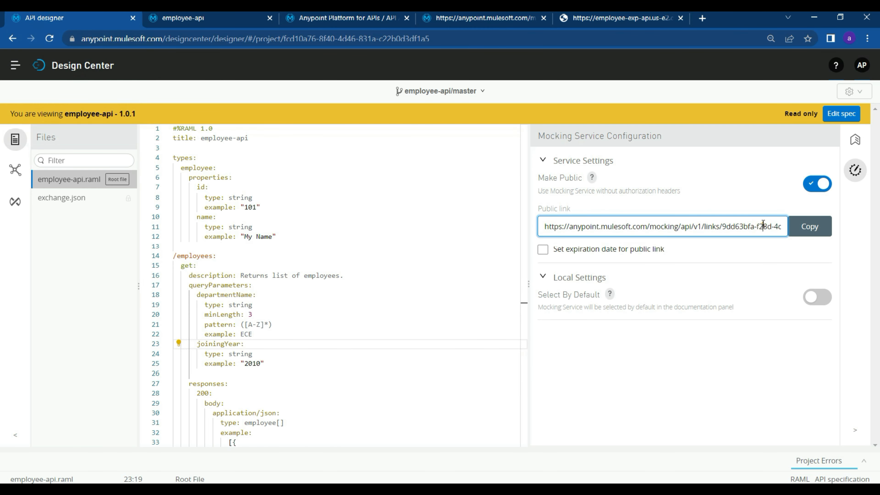
double_click(738, 227)
triple_click(737, 227)
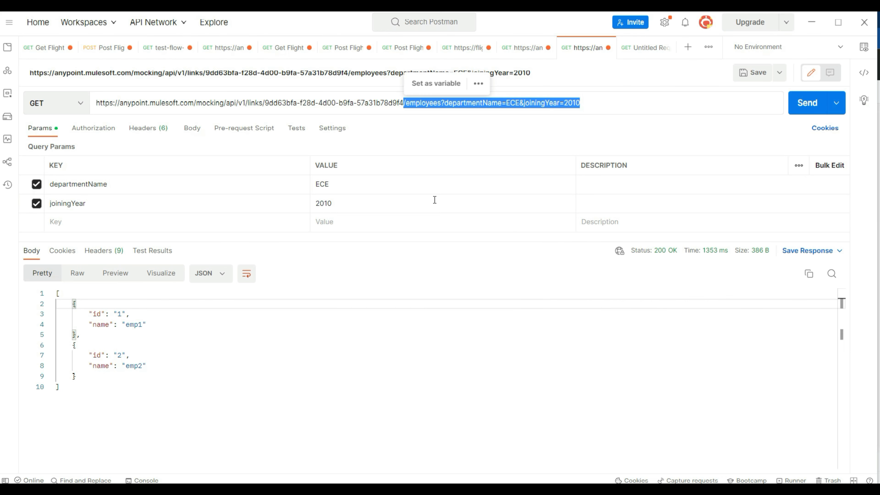
drag(402, 105, 125, 119)
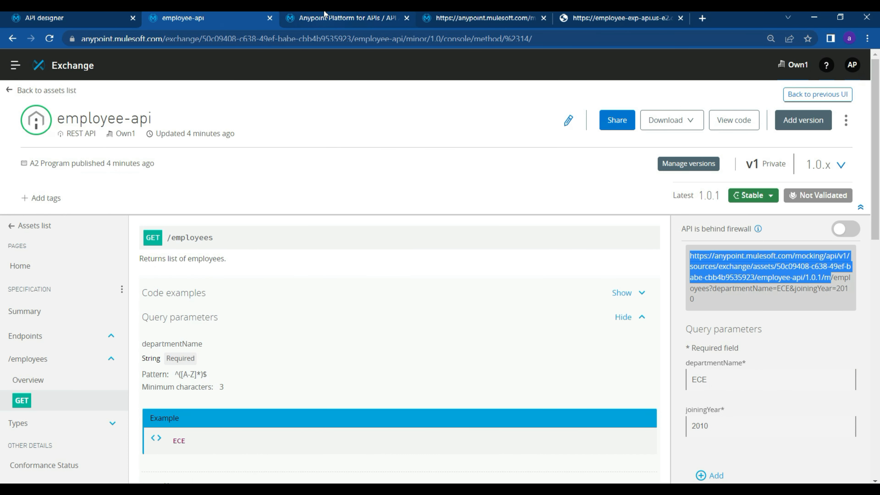
click(327, 18)
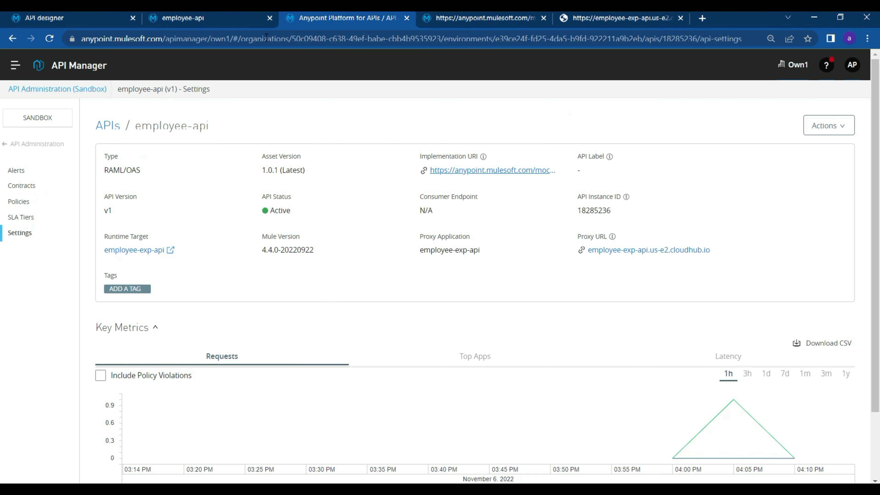
scroll(308, 307, down, 2)
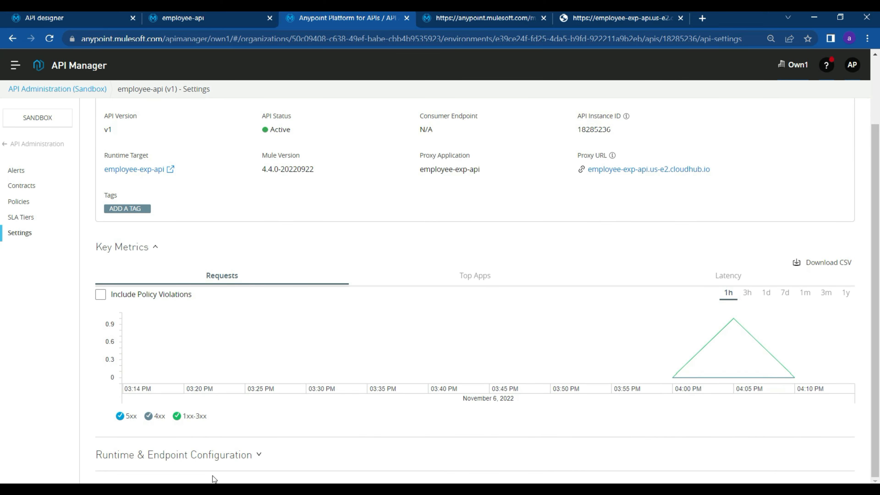
click(217, 448)
scroll(269, 429, down, 12)
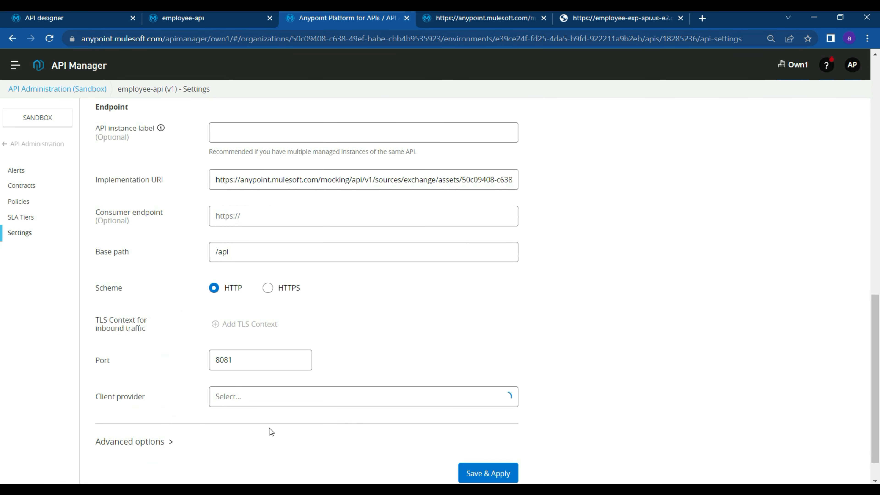
scroll(271, 432, up, 6)
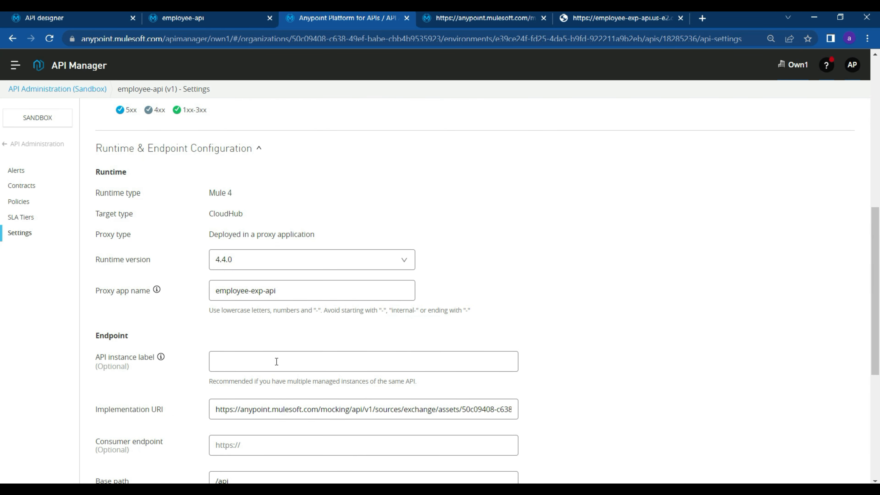
scroll(275, 362, down, 3)
double_click(248, 299)
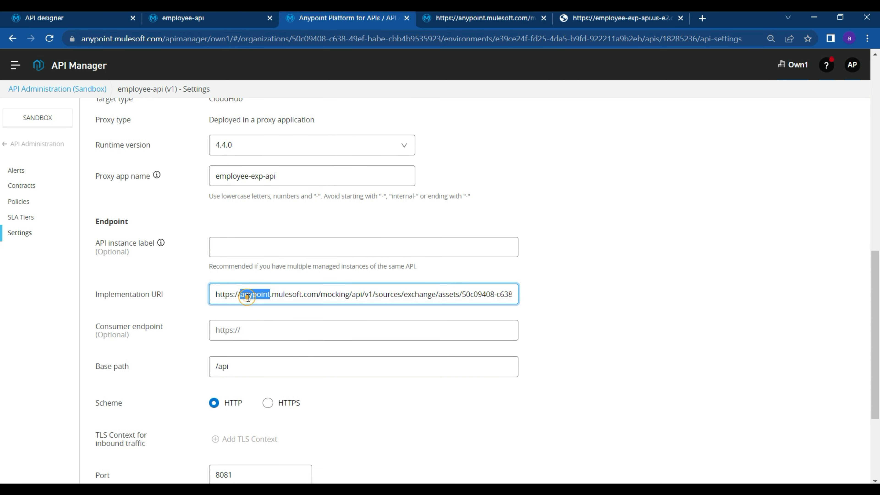
key(ctrl+a)
key(ctrl+v)
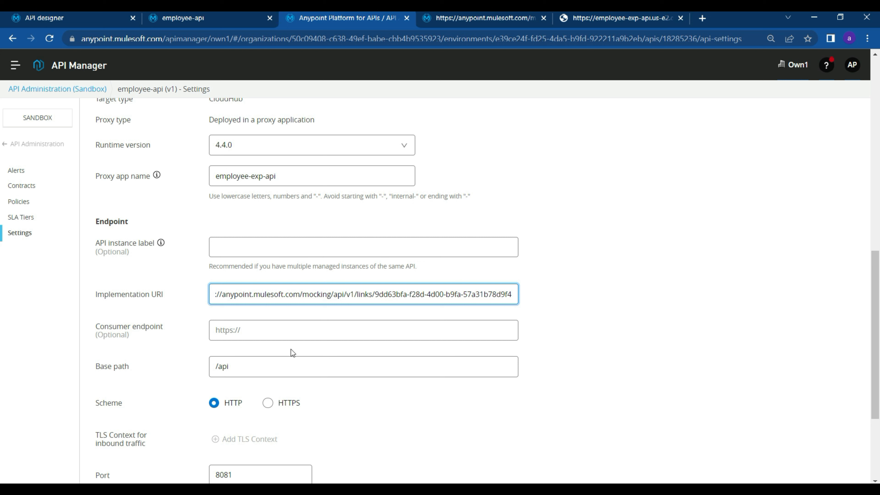
Step: Compare the base path /api with the api segment in the requested proxy URL, and save and apply the endpoint configuration
drag(232, 367, 195, 363)
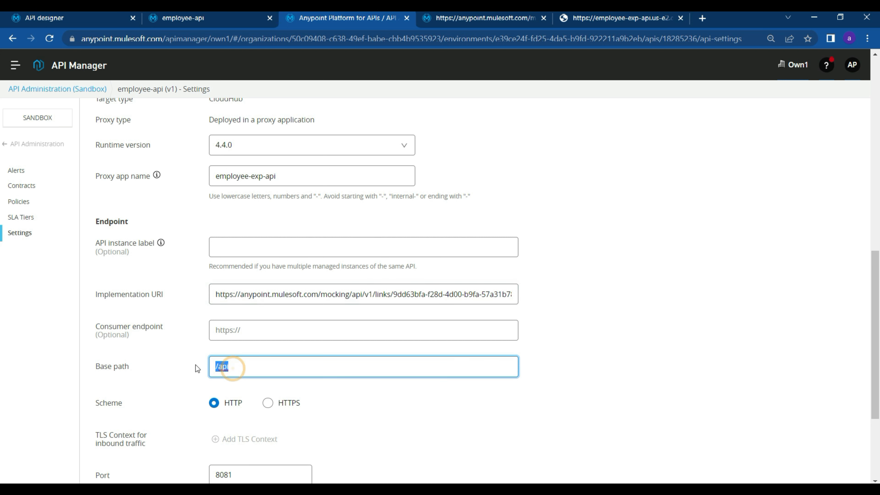
click(610, 19)
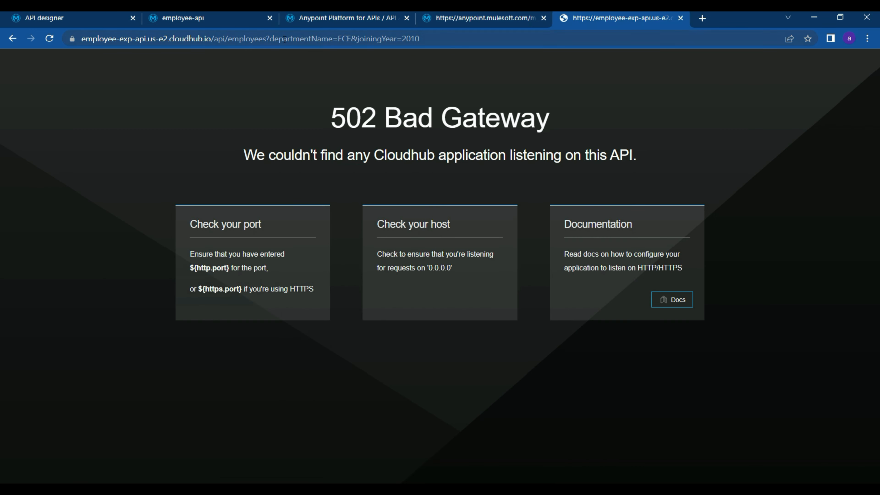
double_click(221, 40)
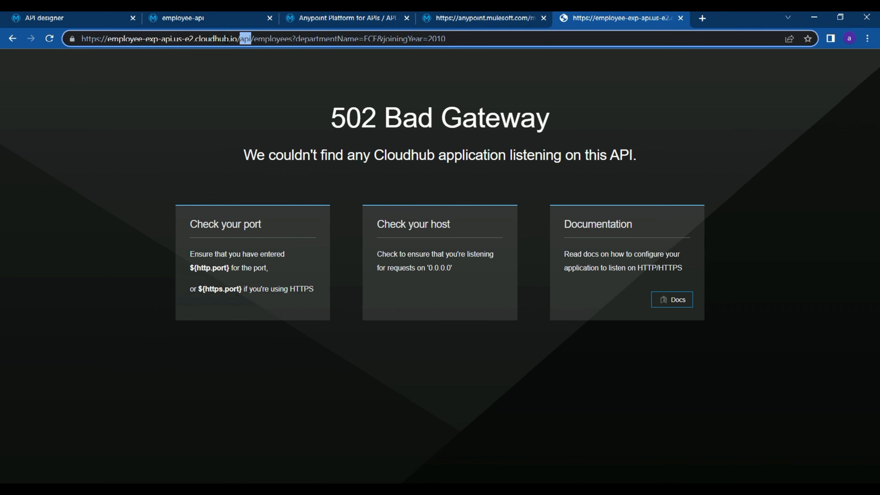
click(352, 22)
scroll(331, 419, down, 4)
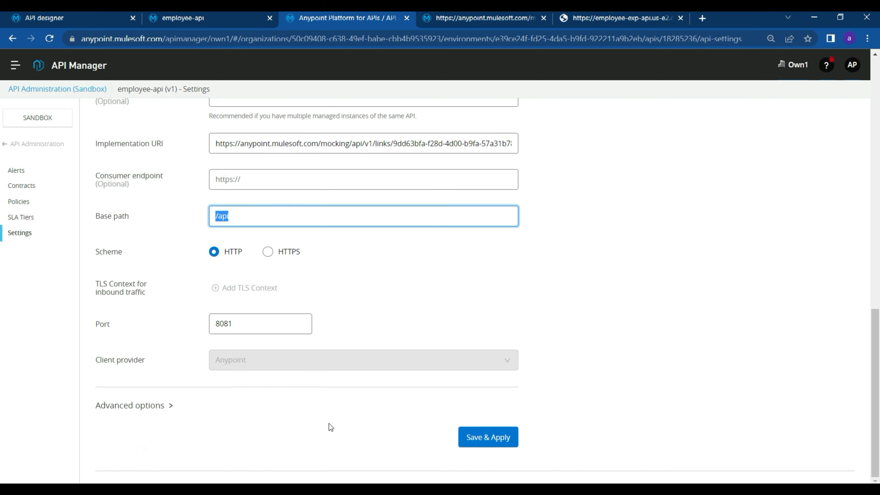
click(506, 438)
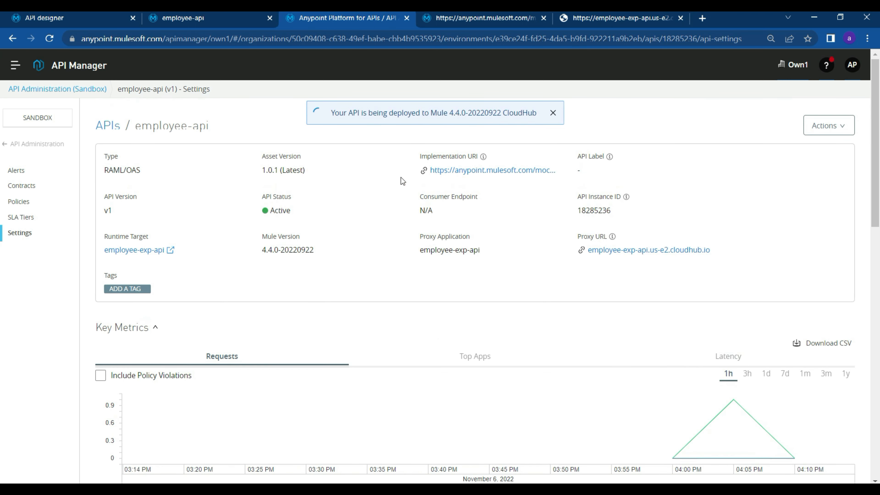
Step: Copy the full proxy URL from the browser into the untitled Postman request and send it as a GET request
click(620, 18)
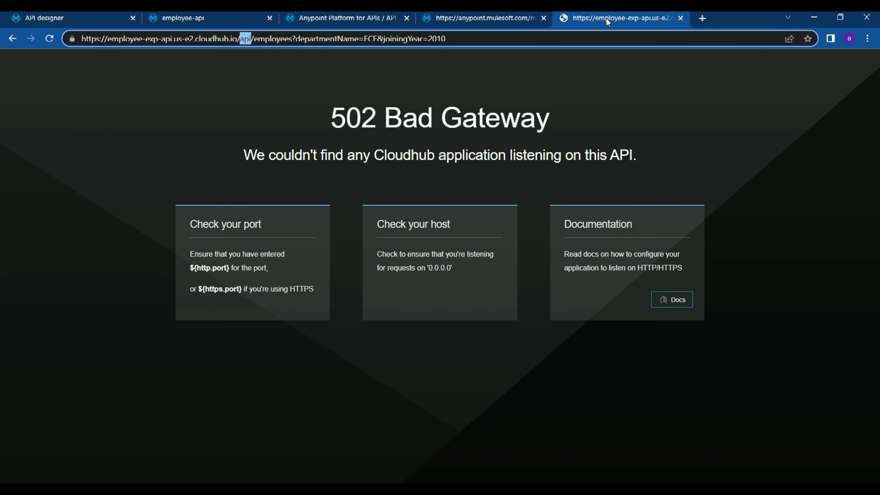
click(476, 39)
drag(476, 39, 82, 39)
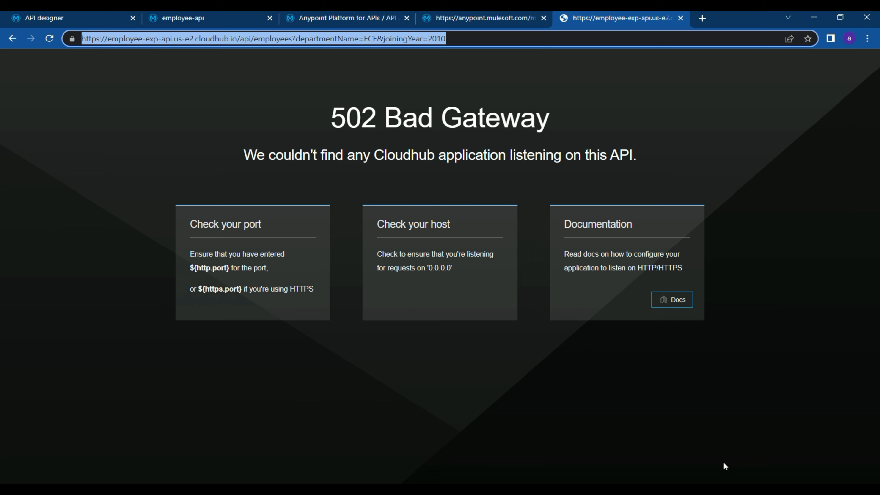
key(alt+Tab)
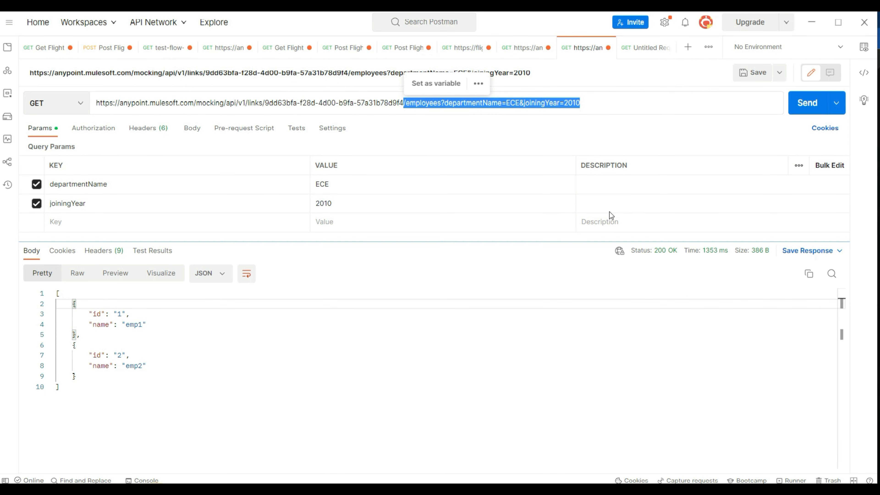
click(639, 47)
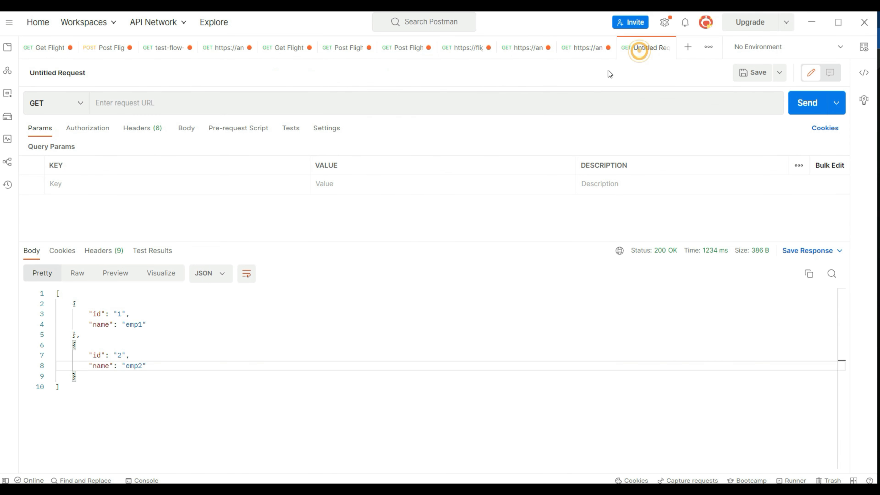
click(305, 94)
text(https://employee-exp-api.us-e2.cloudhub.io/api/employees?departmentName=ECE&joiningYear=2010)
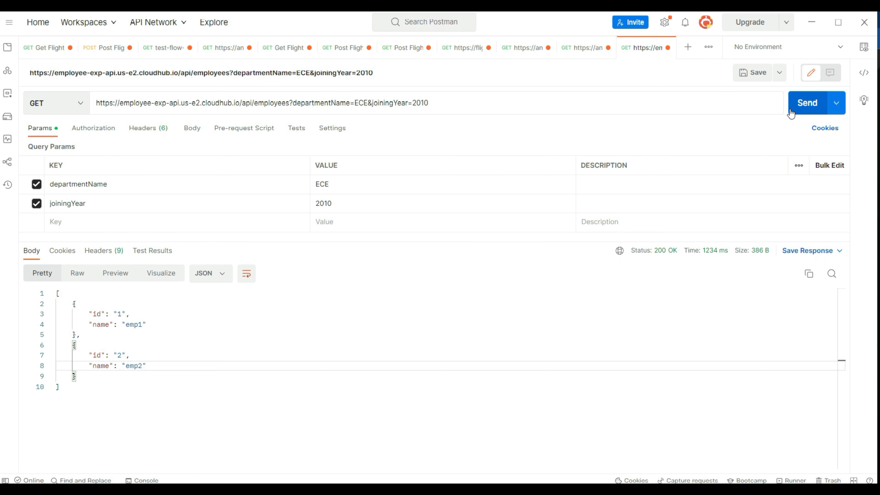
click(799, 105)
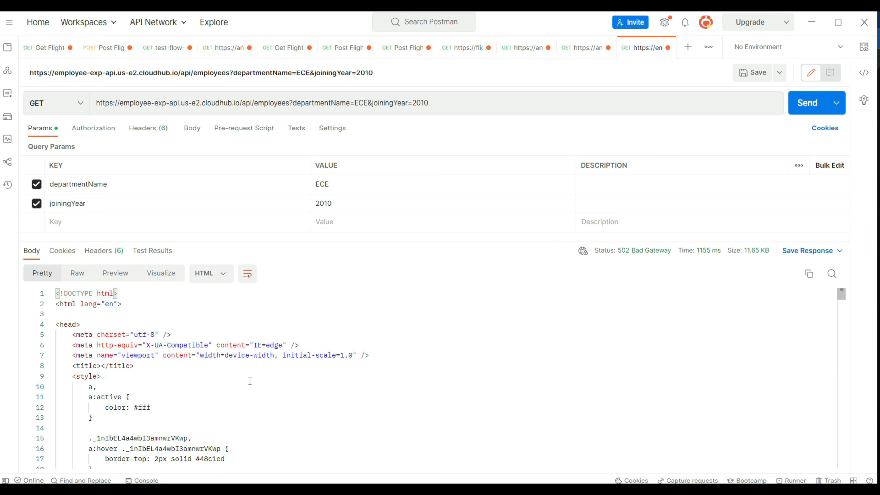
Step: Change the proxy request URL's scheme to http and send the request again
click(110, 104)
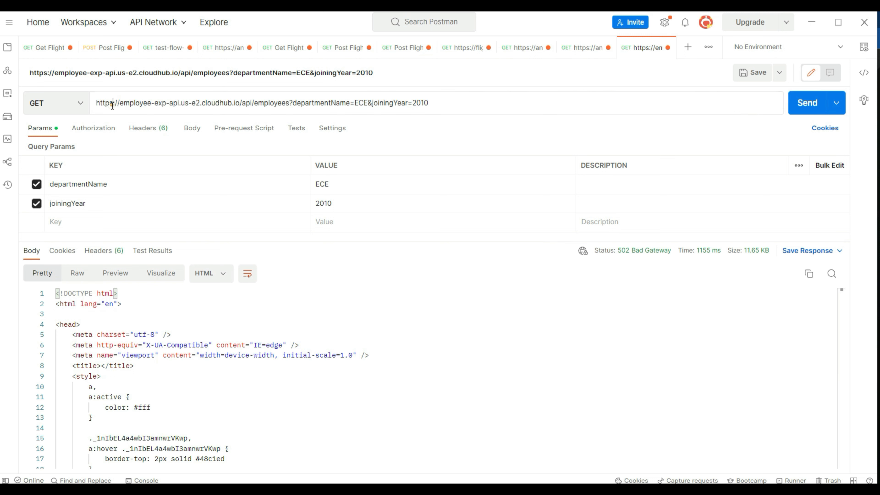
key(Delete)
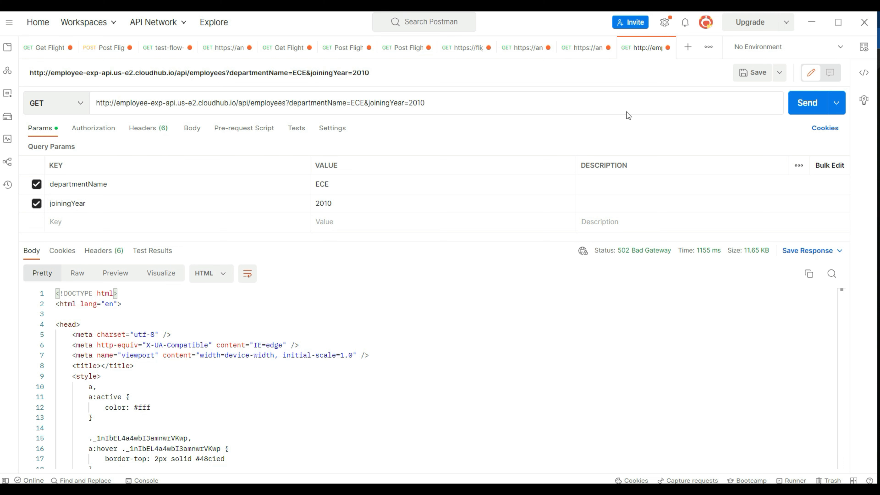
click(814, 103)
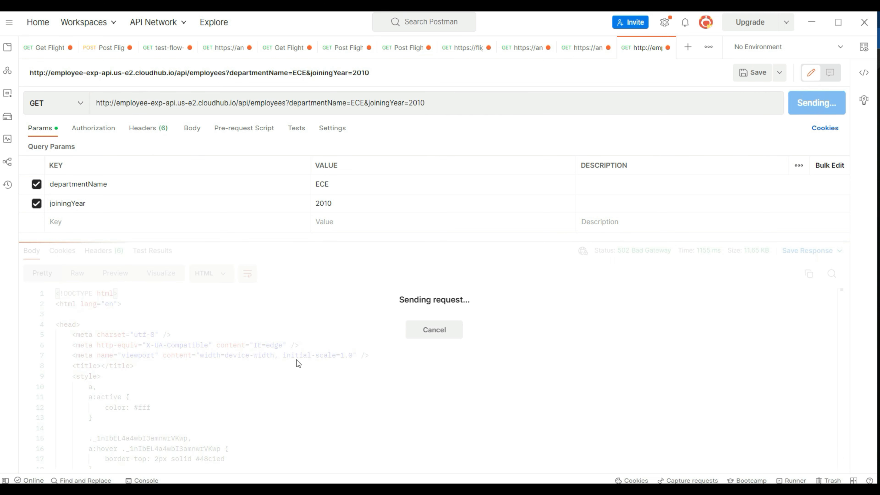
Step: Examine the code and message in the proxy request's response body
click(389, 378)
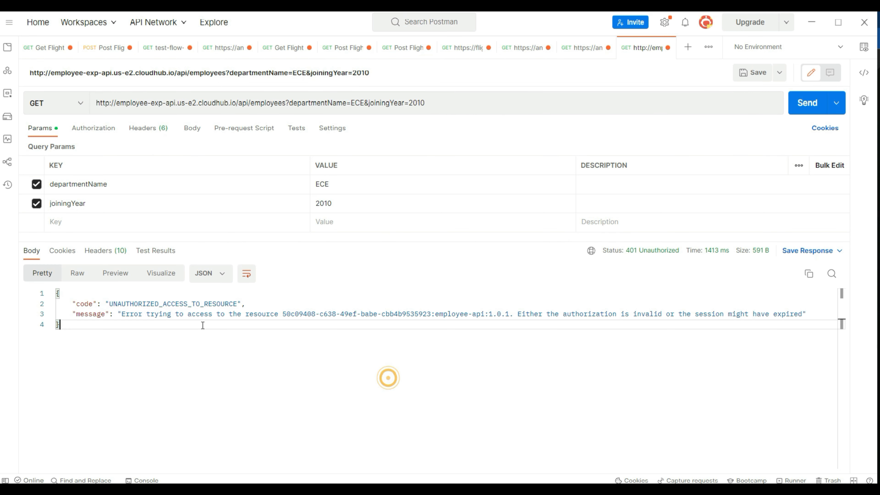
click(178, 332)
drag(116, 350, 18, 295)
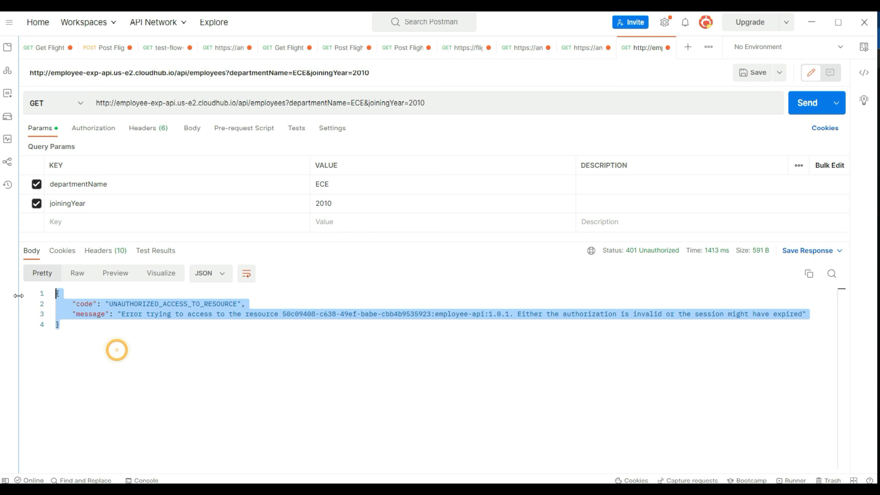
click(299, 371)
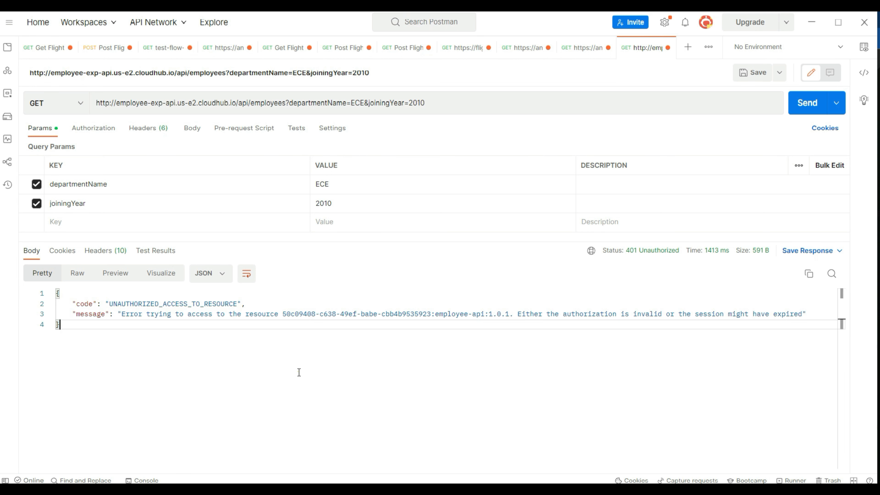
double_click(161, 305)
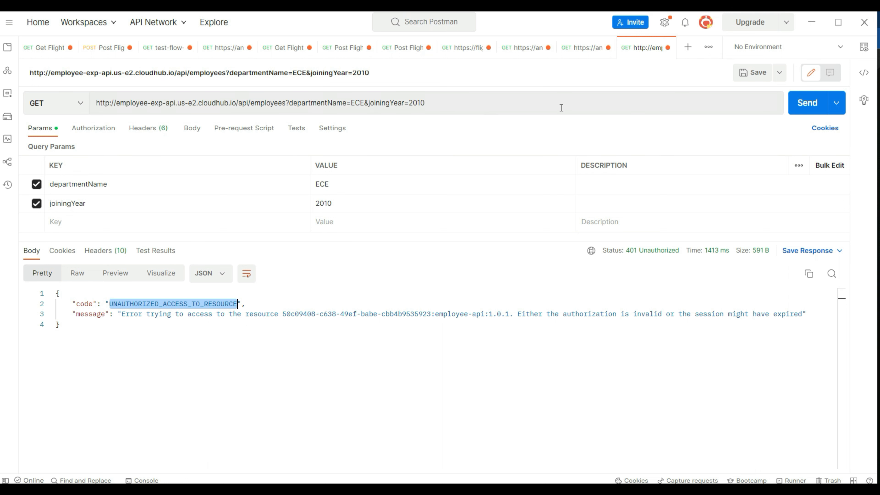
click(230, 346)
drag(83, 350, 36, 279)
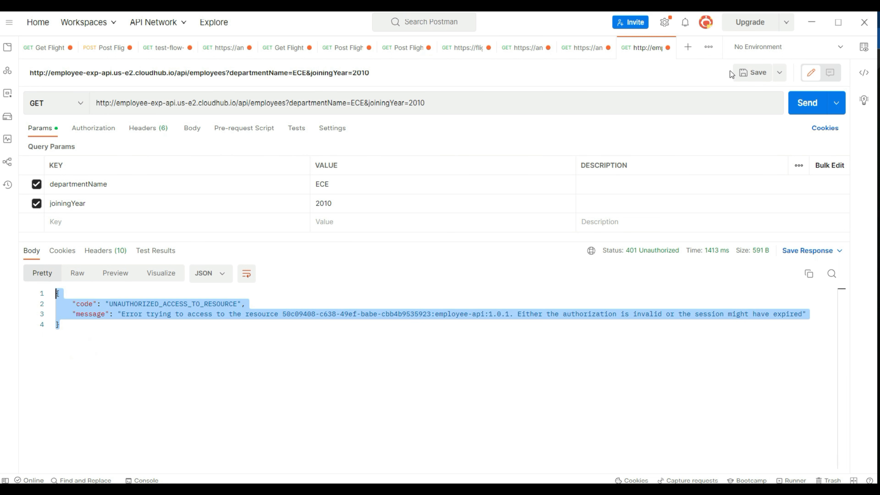
Step: Create a new Postman request with the full mocking URL for /employees copied from Exchange, and send it
click(688, 47)
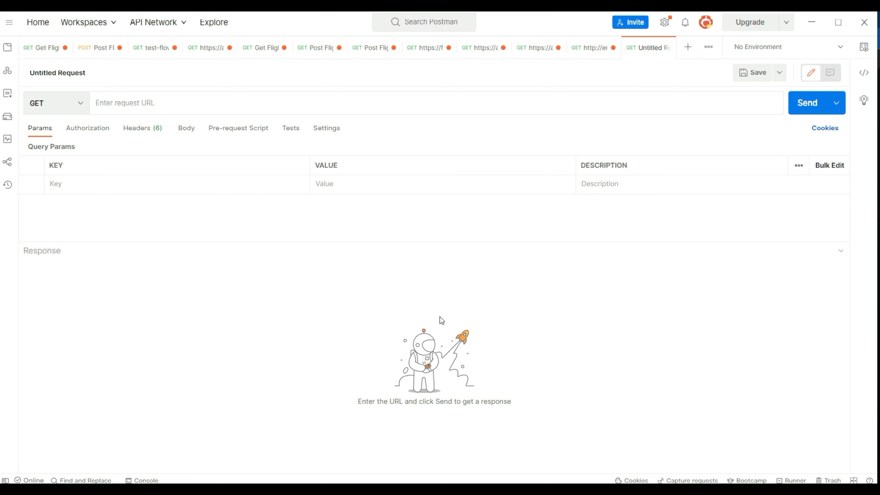
key(alt+Tab)
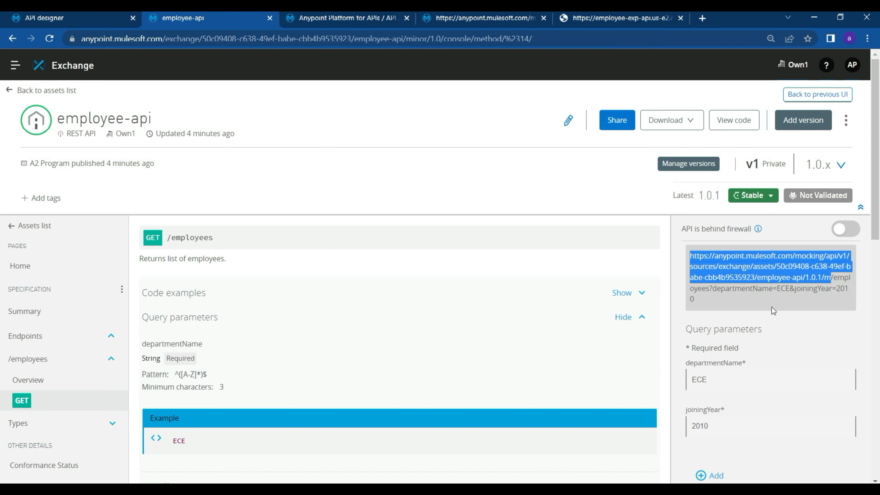
click(771, 307)
drag(711, 306, 678, 258)
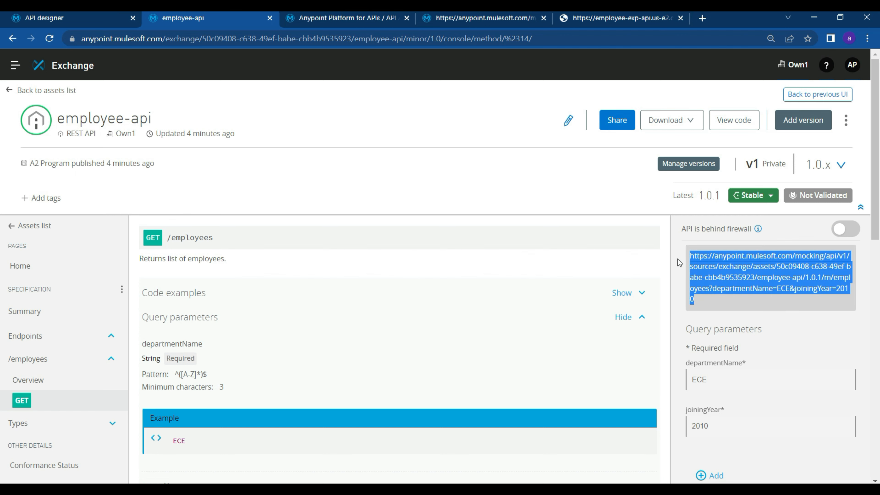
key(ctrl+c)
key(alt+Tab)
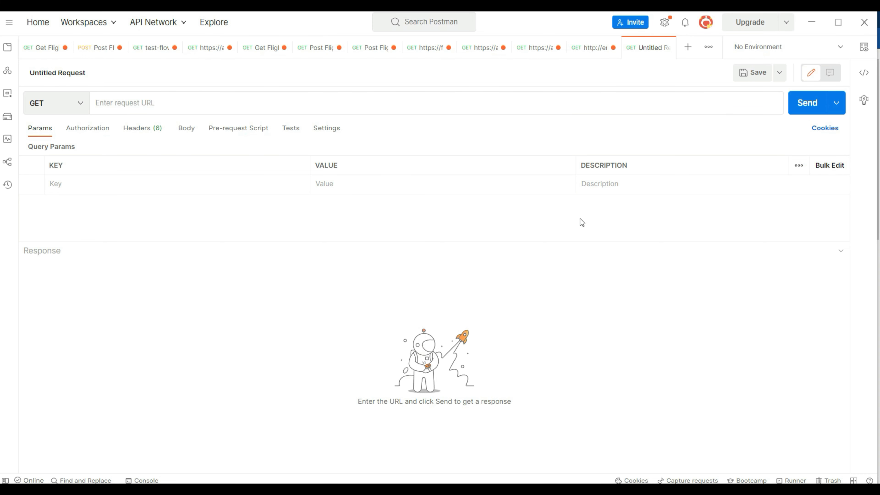
key(ctrl+v)
key(ctrl+Return)
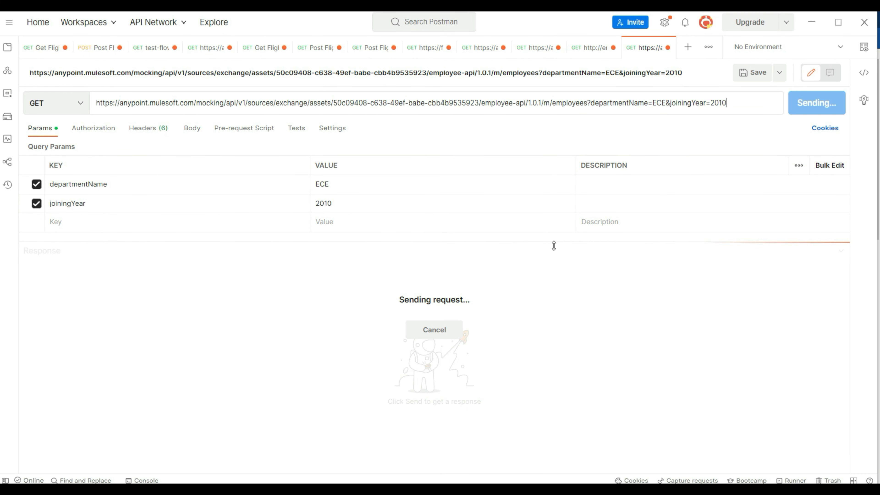
Step: Compare the response code and URL path of the mocking request with the cloudhub proxy request and its response
double_click(155, 304)
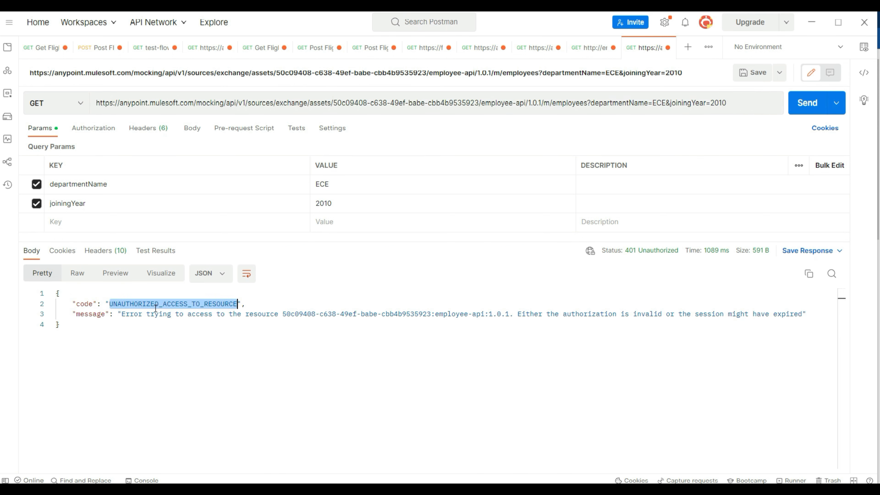
drag(193, 103, 266, 102)
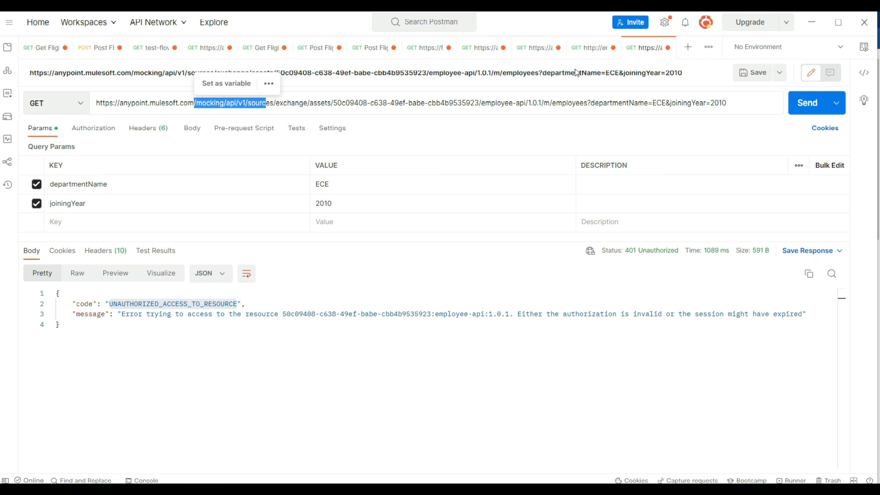
click(590, 48)
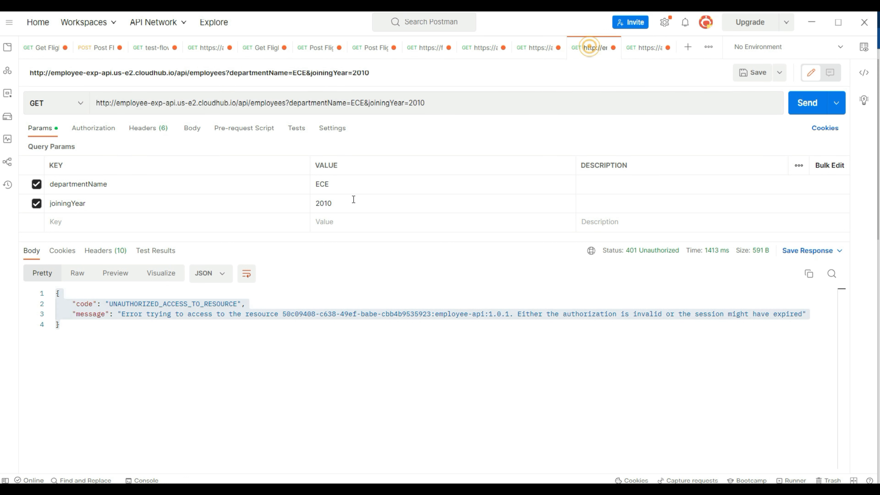
double_click(218, 103)
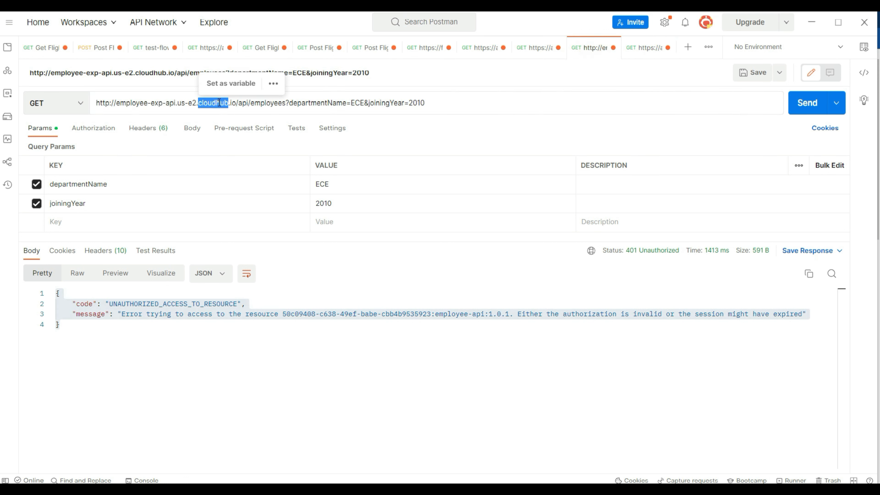
click(331, 336)
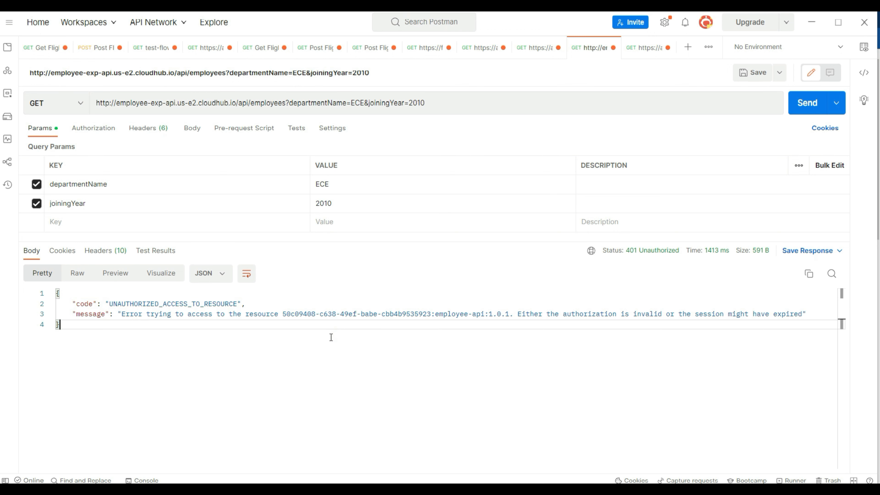
Step: Open the employee-api's Implementation URI link from its API Manager settings, and resend the proxy request in Postman
key(alt+Tab)
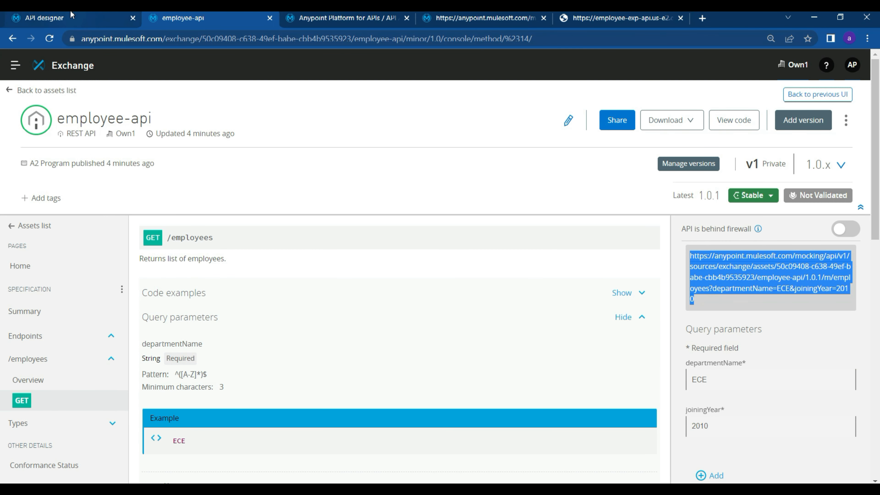
click(347, 14)
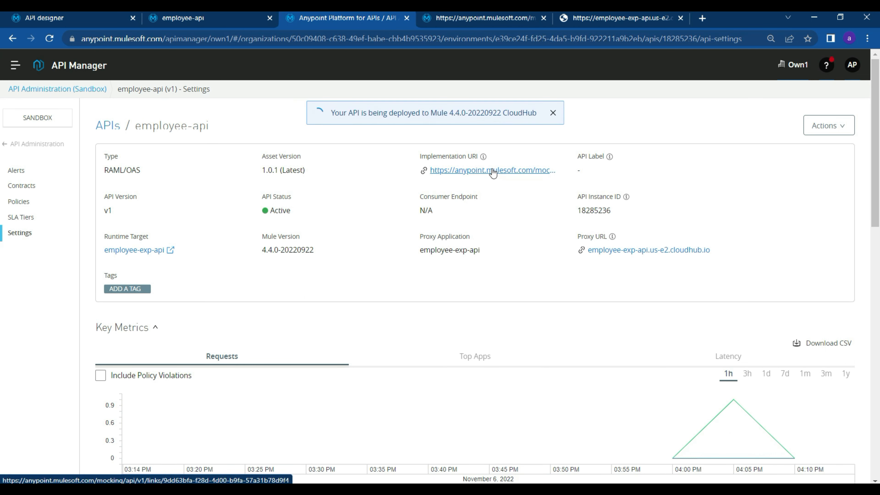
click(485, 169)
click(319, 16)
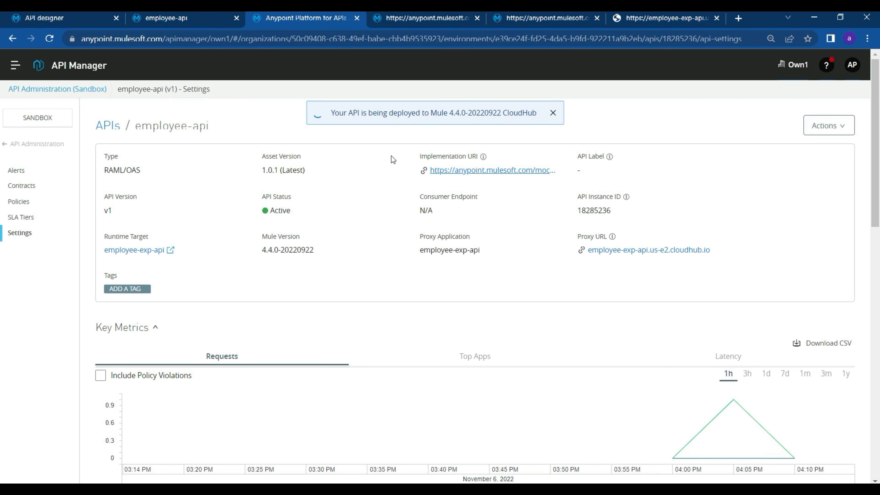
click(421, 28)
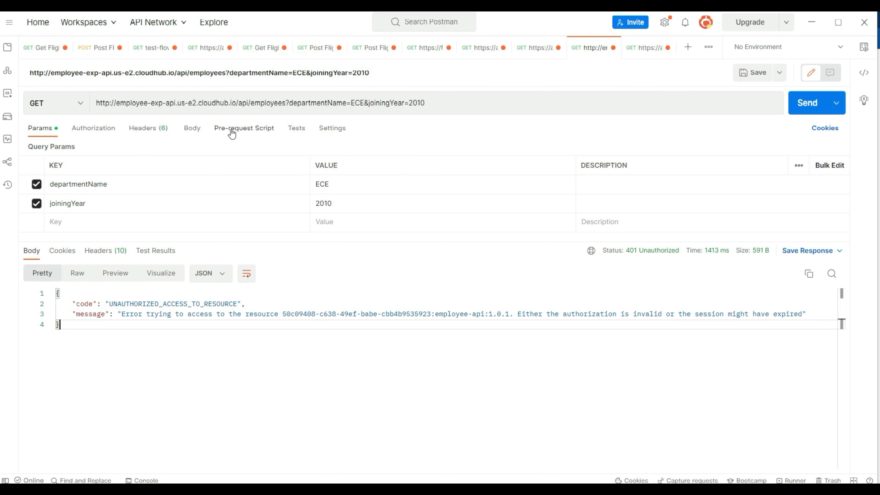
click(807, 102)
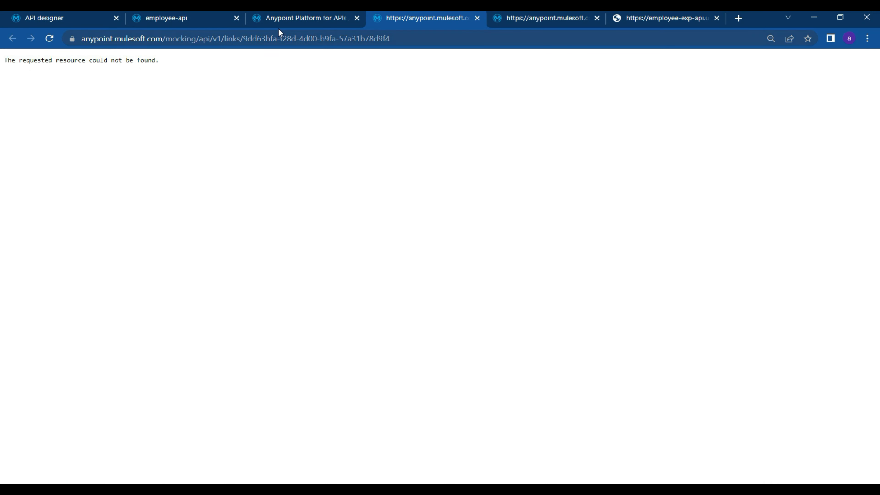
Step: Check the employee-api deployment in API Manager, then resend the proxy request in Postman and examine the response body
click(278, 22)
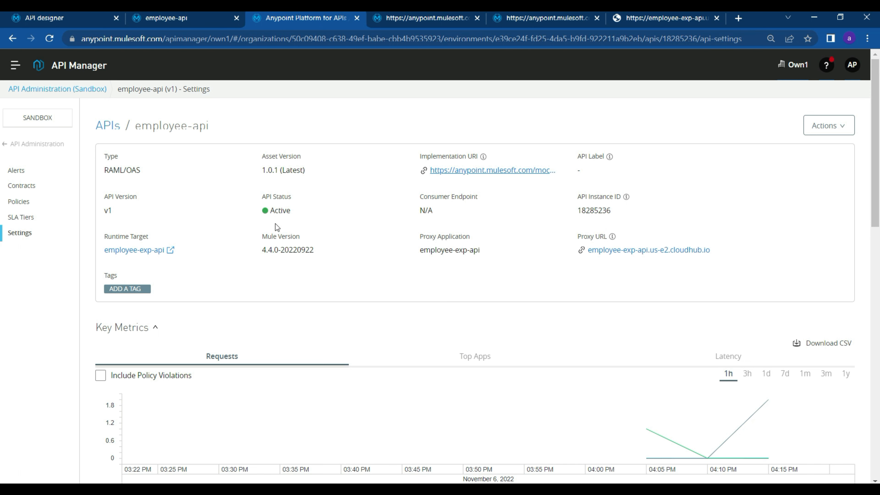
key(alt+Tab)
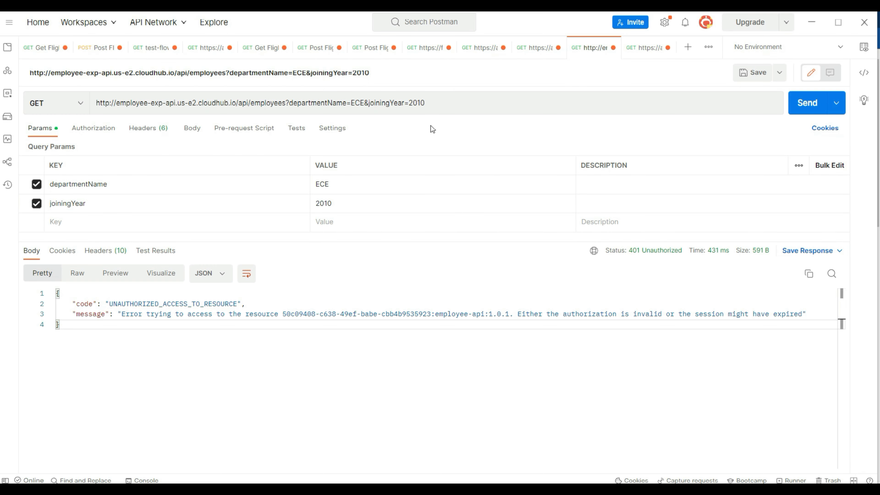
double_click(456, 105)
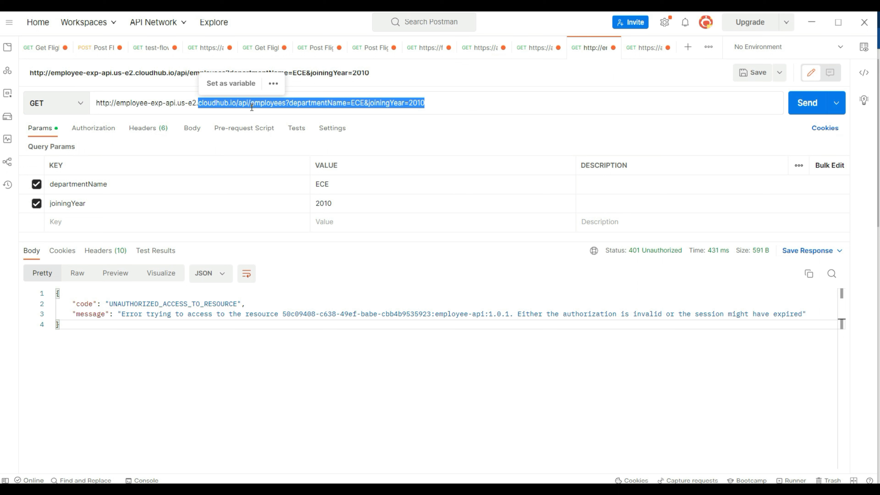
click(807, 103)
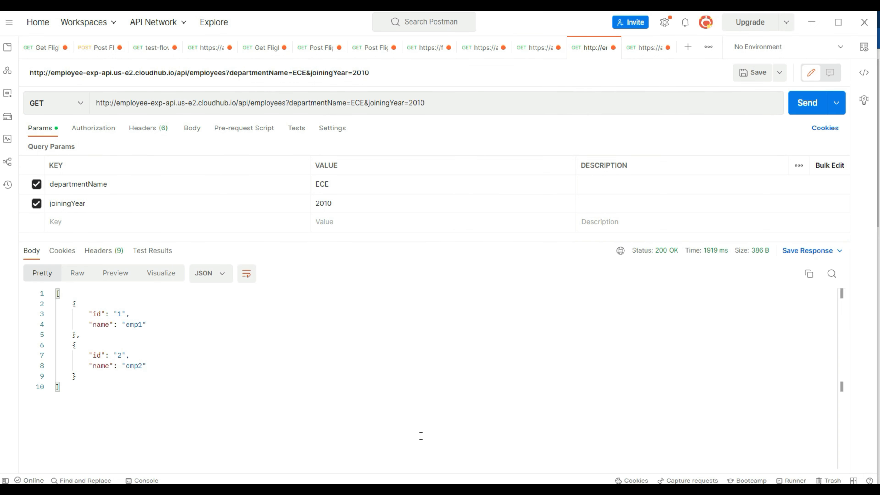
drag(107, 391, 40, 292)
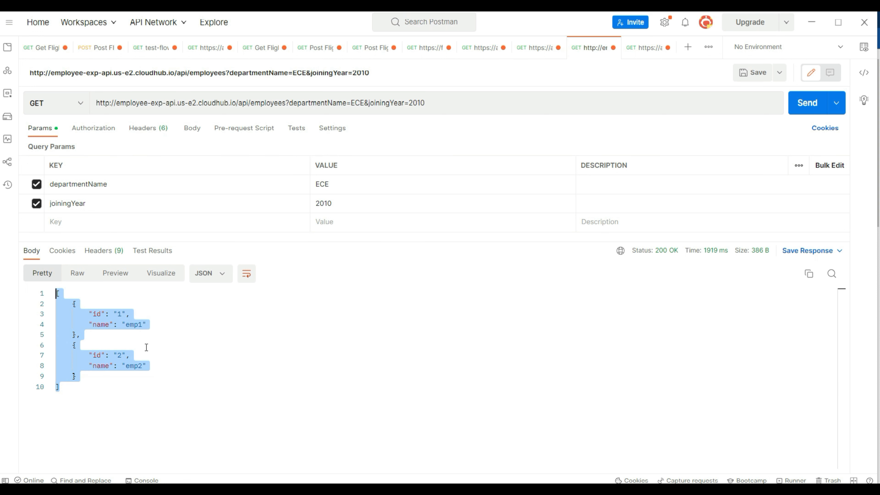
Step: Exclude the joiningYear query parameter from the proxy request, send it and examine the error
click(37, 203)
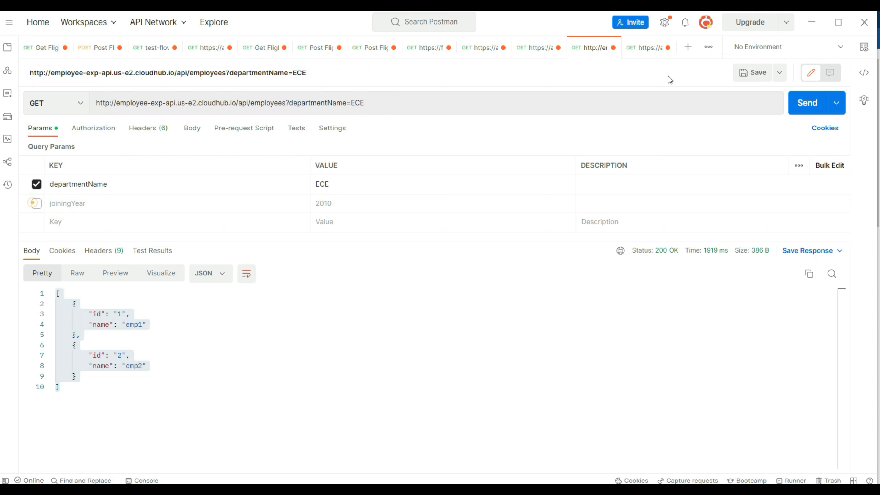
click(818, 95)
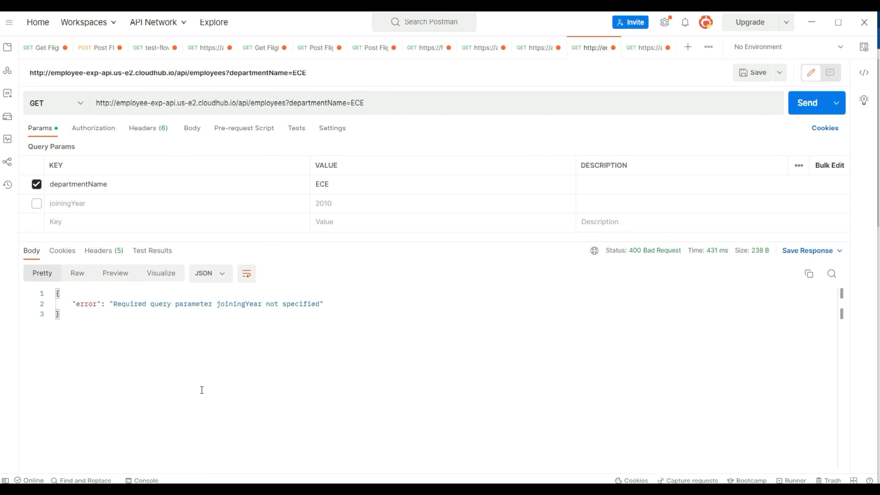
click(234, 304)
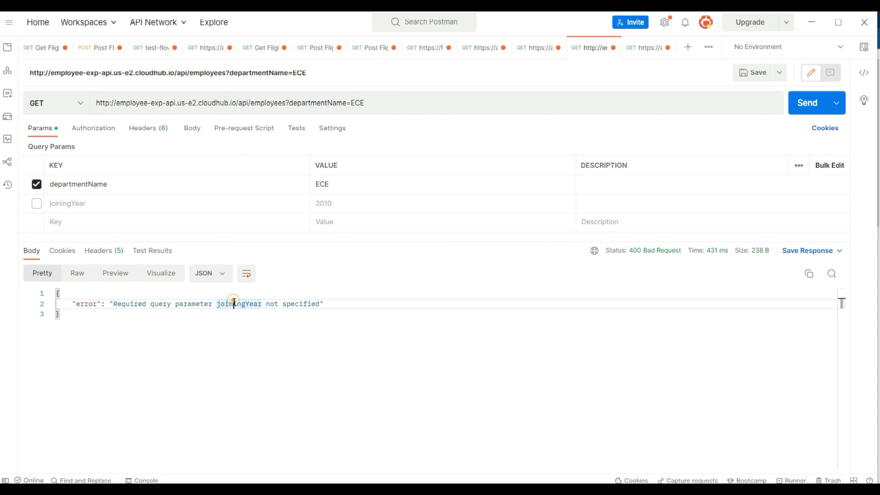
Step: Include joiningYear again, set departmentName to EC, send the proxy request and examine the error
click(36, 203)
click(356, 185)
key(BackSpace)
click(807, 103)
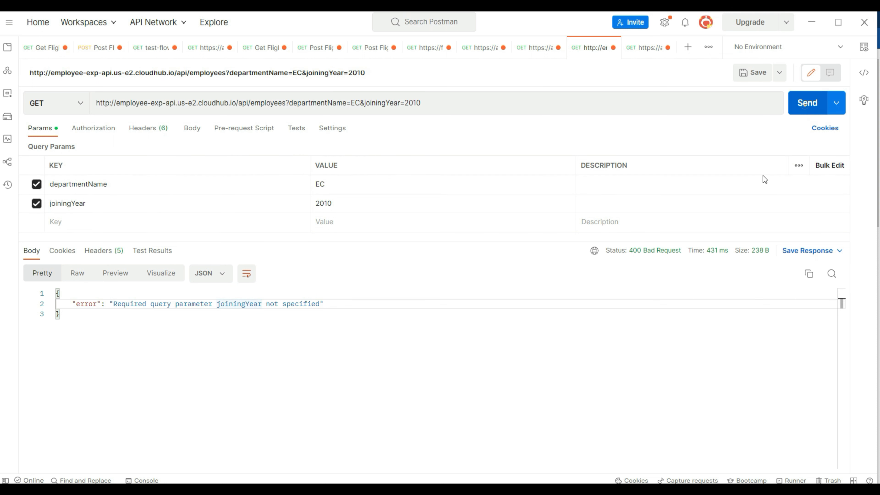
double_click(356, 304)
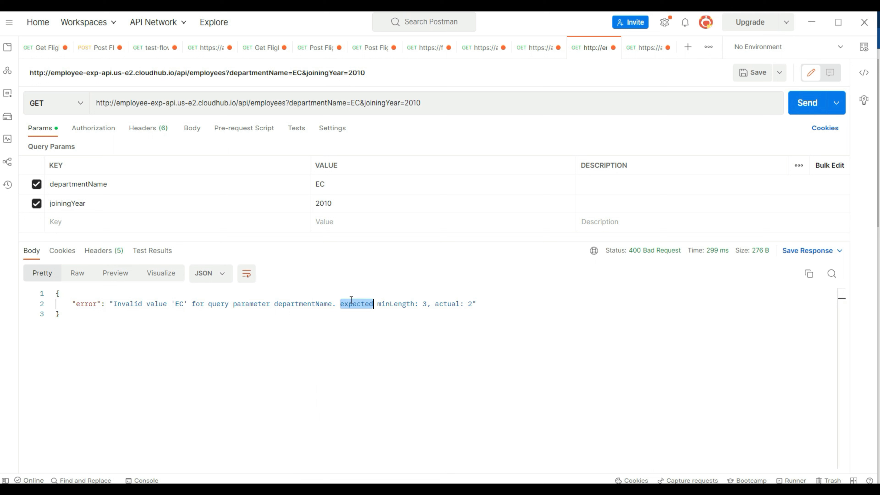
Step: Set departmentName to EC2, send the proxy request and examine the error
click(349, 191)
text(2)
click(805, 104)
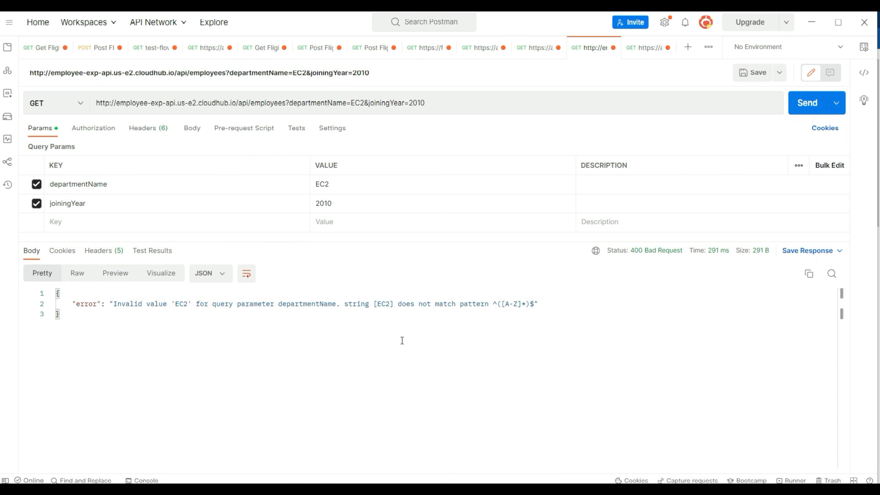
drag(408, 305, 537, 305)
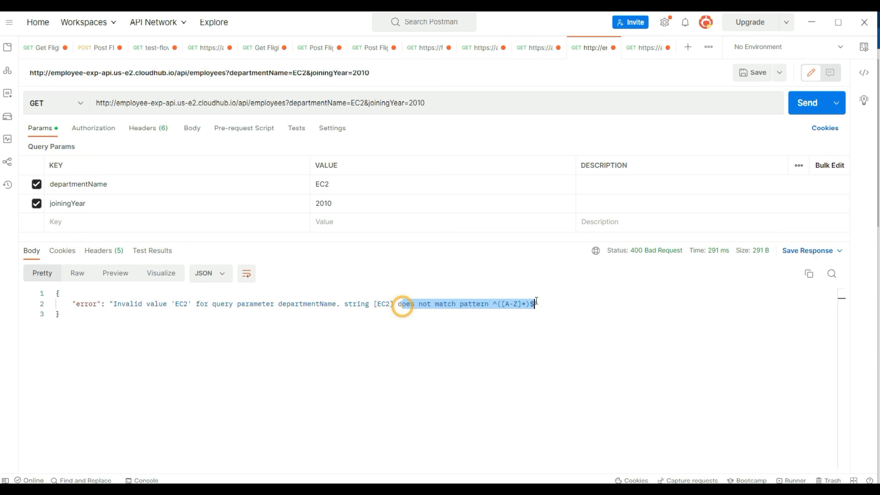
click(586, 294)
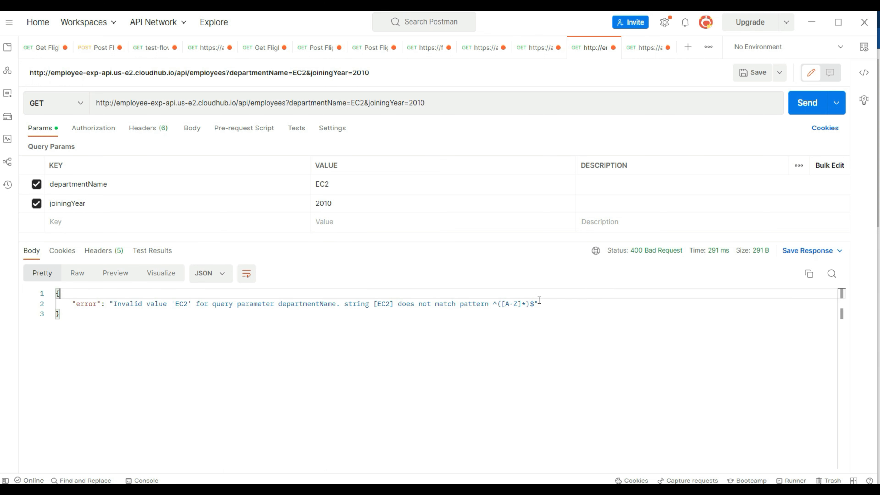
Step: Set departmentName back to ECE and send the proxy request
click(364, 183)
key(BackSpace)
text(E)
click(800, 102)
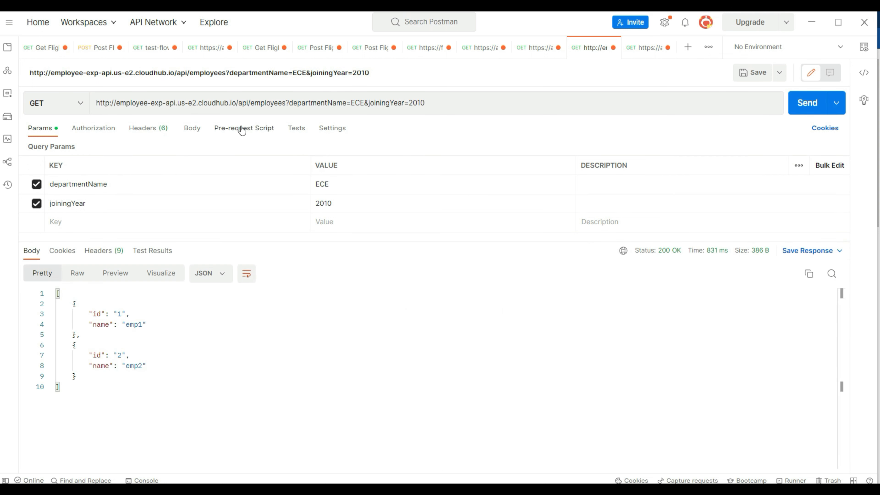
Step: Compare the host, base path and /employees parts of the proxy request URL with those of the public mocking link request
drag(237, 102, 114, 104)
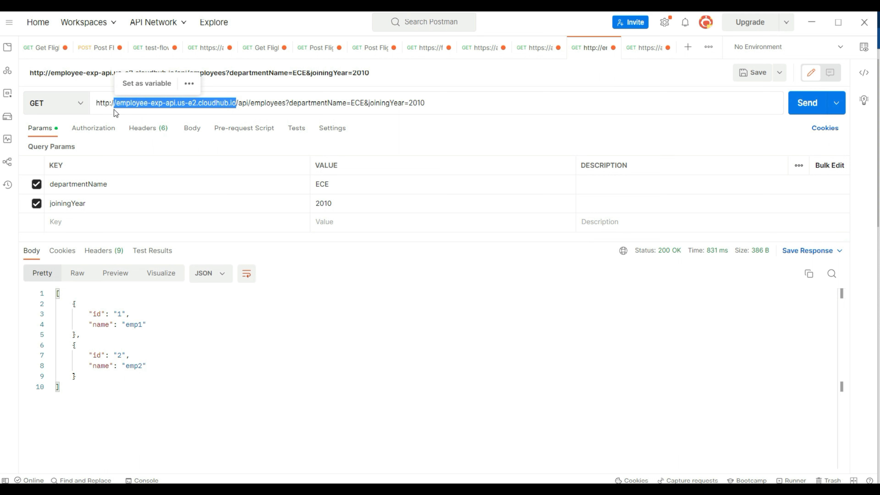
click(242, 103)
double_click(242, 103)
click(255, 103)
drag(248, 102, 438, 102)
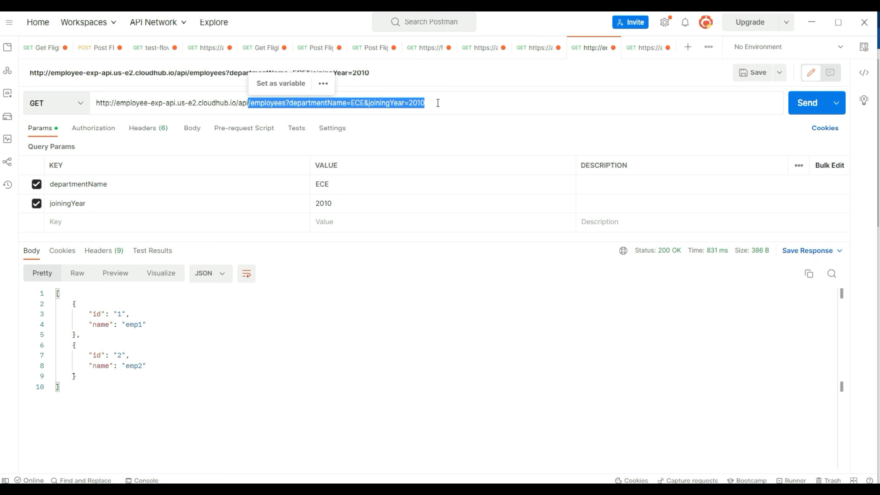
click(540, 47)
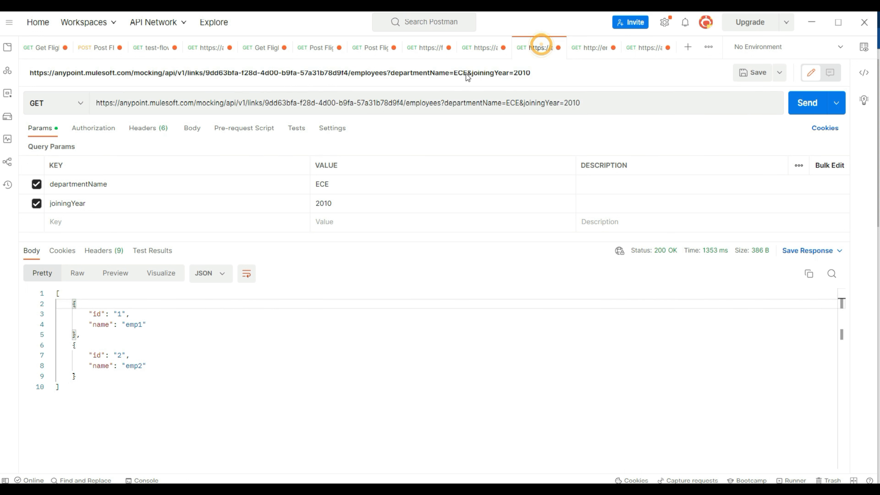
click(402, 100)
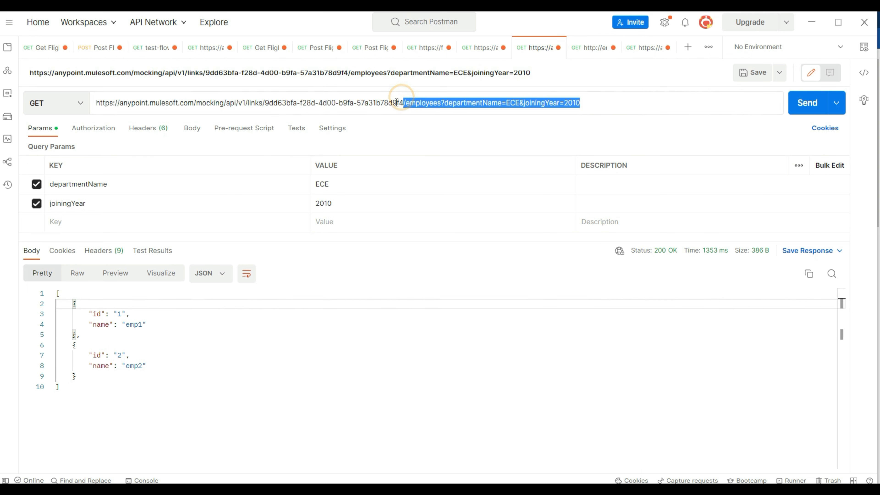
click(406, 100)
drag(407, 100, 87, 102)
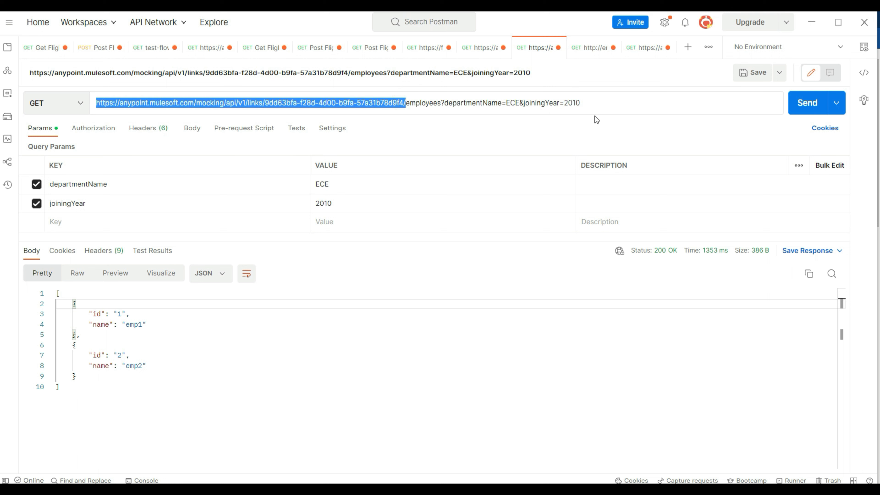
click(586, 52)
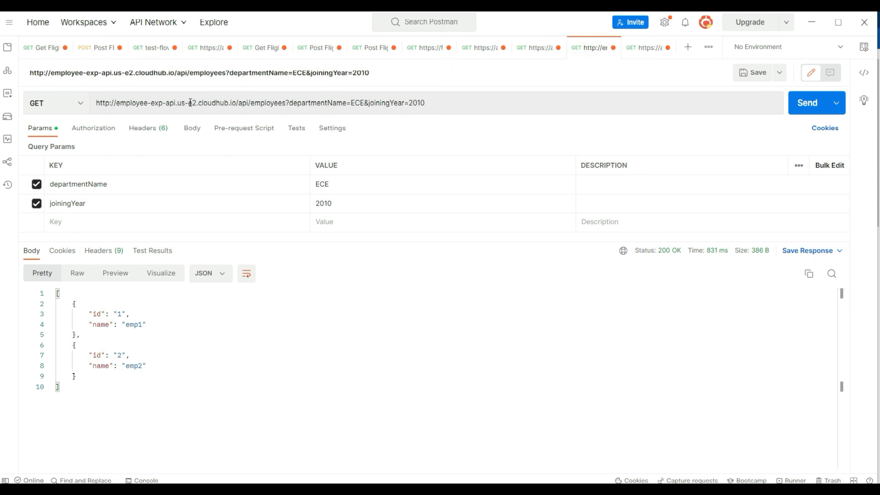
Step: Switch to API Manager and review the environment and the Runtime & Endpoint Configuration of employee-api
key(alt+Tab)
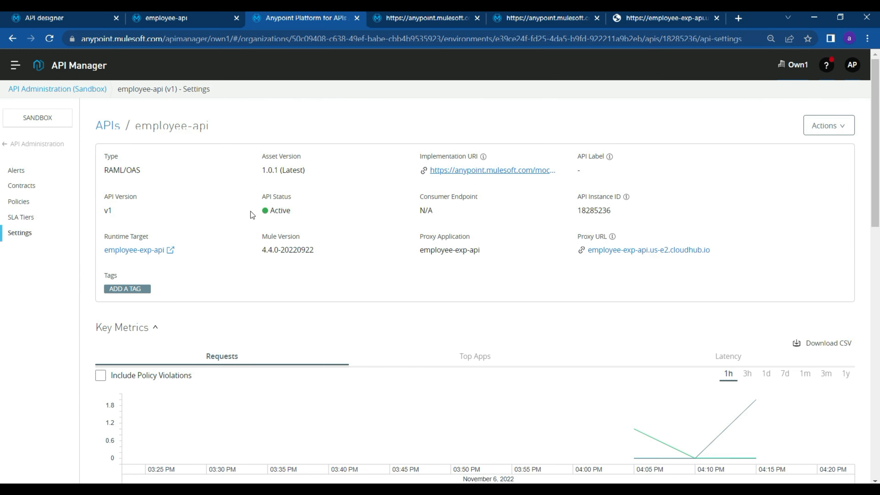
click(47, 124)
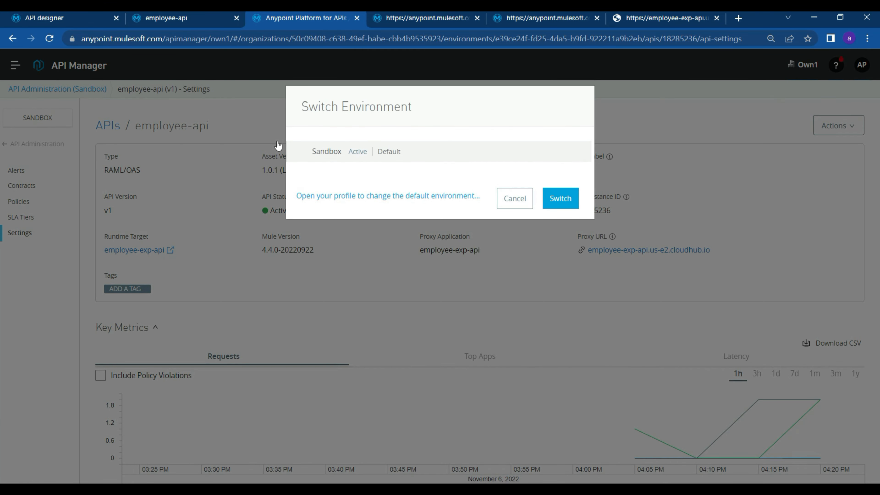
click(65, 302)
scroll(248, 220, down, 10)
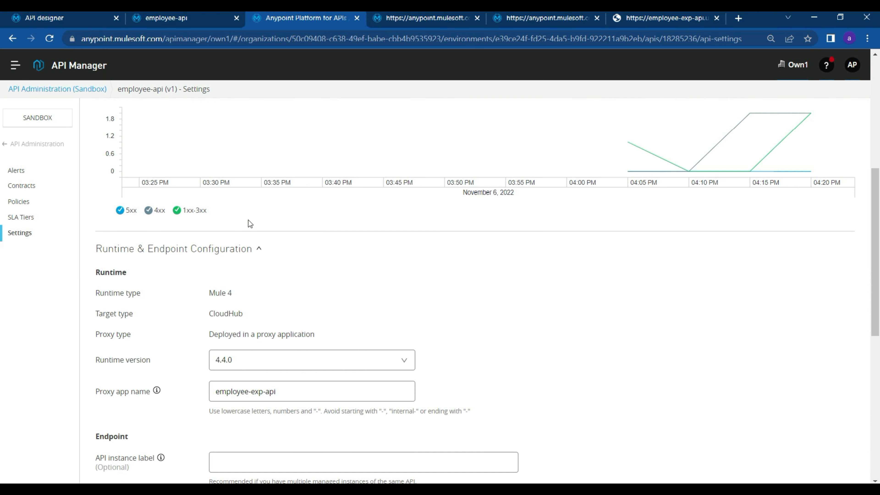
scroll(263, 220, down, 5)
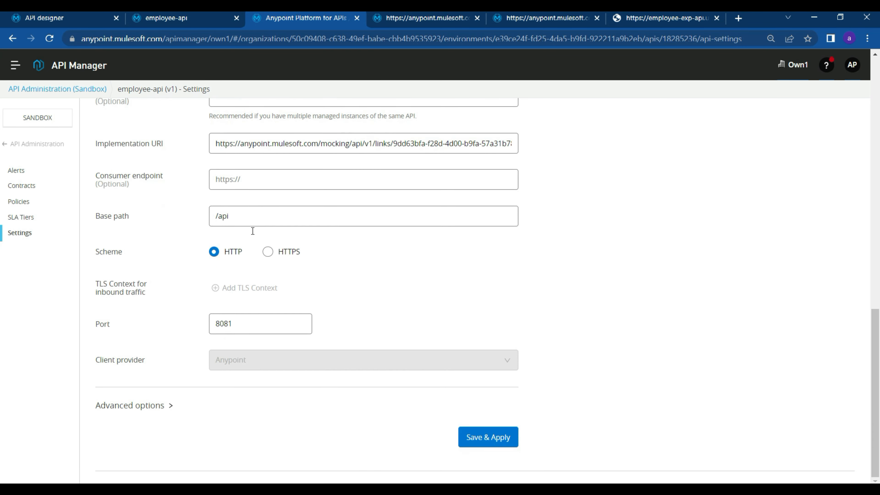
scroll(253, 232, up, 7)
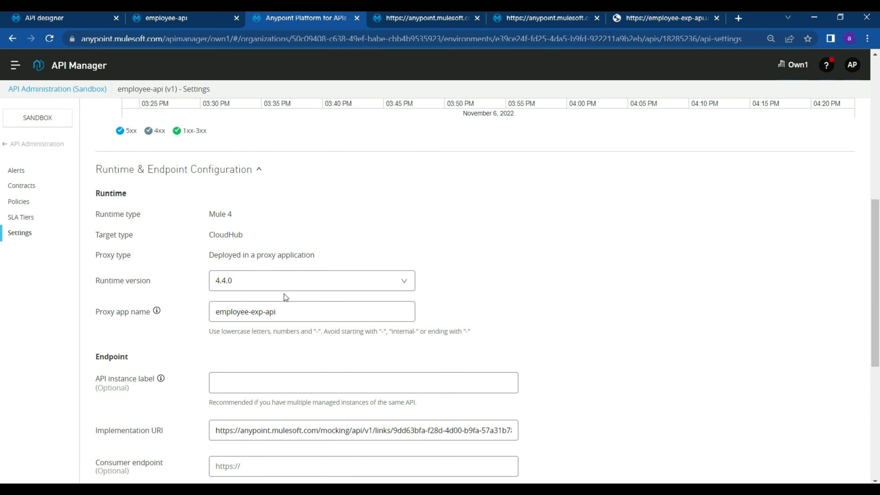
scroll(284, 293, down, 5)
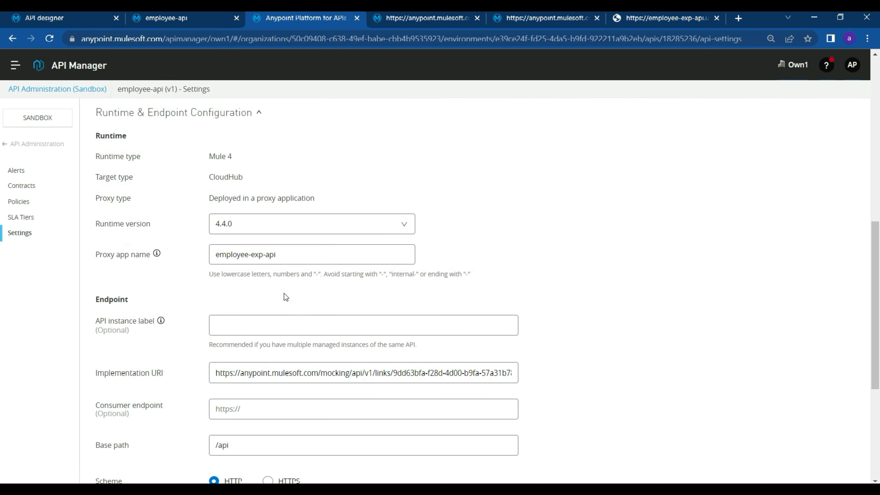
scroll(284, 293, down, 3)
scroll(258, 351, up, 15)
Step: Review the client-headers trait and its use under /employees in the employee-api RAML in API designer
scroll(261, 351, up, 2)
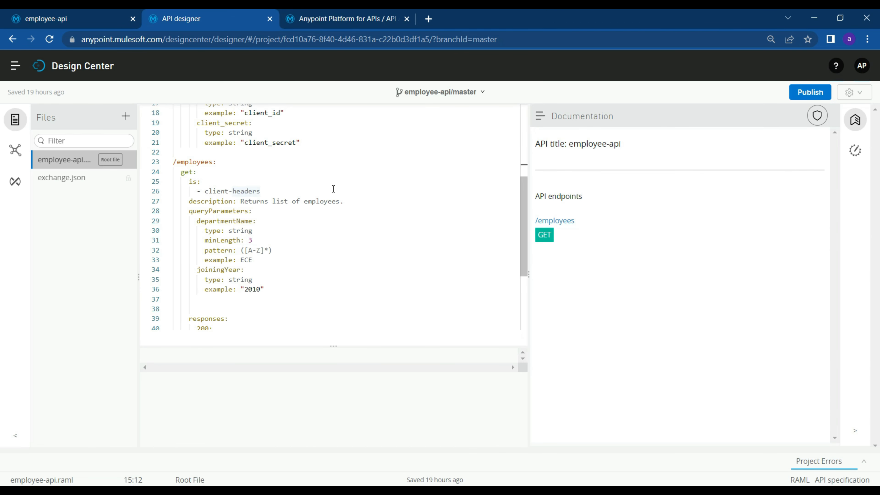
scroll(360, 246, up, 5)
scroll(359, 245, up, 1)
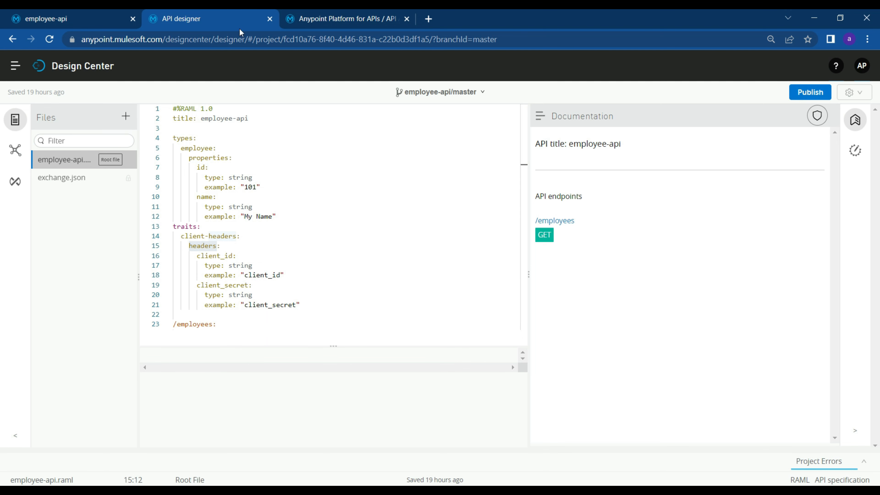
Step: Switch to employee-api in Exchange, check its latest version and show its API instances
click(51, 20)
drag(667, 195, 726, 201)
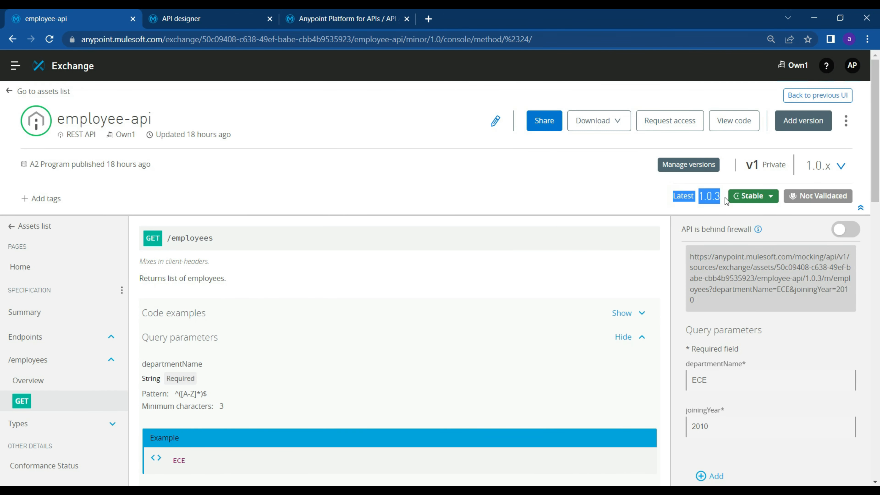
scroll(281, 297, down, 1)
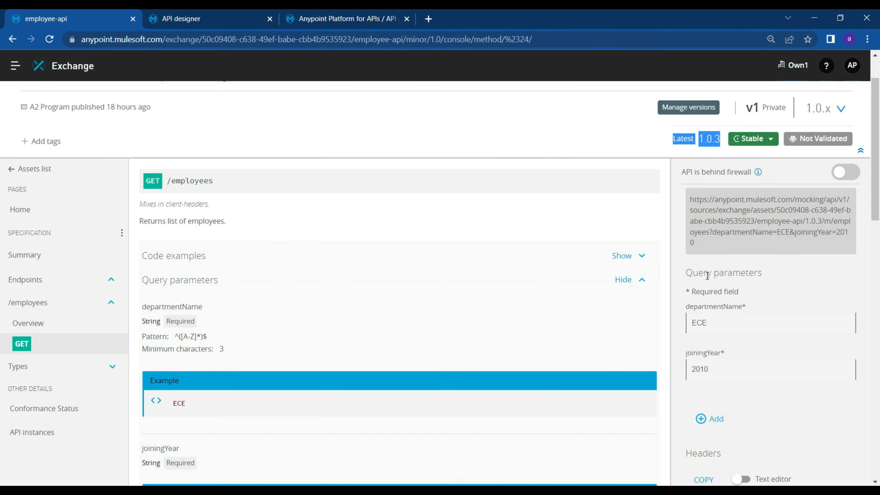
scroll(705, 235, up, 1)
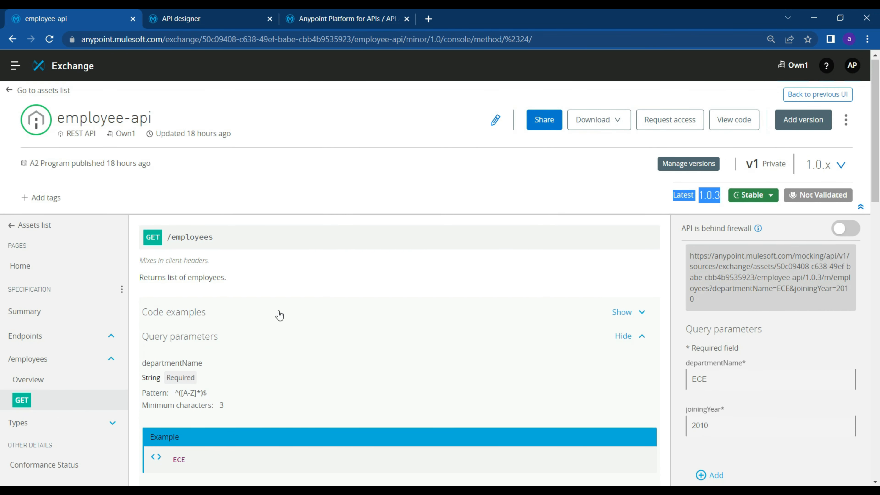
scroll(279, 315, down, 5)
click(40, 325)
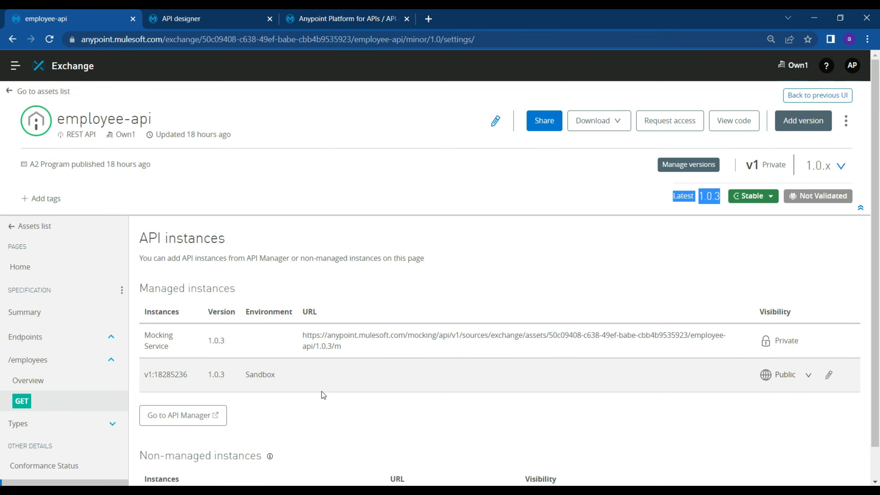
Step: Compare the ID of the managed Sandbox instance in Exchange with the API Instance ID of employee-api in API Manager
scroll(323, 395, down, 1)
click(137, 340)
drag(137, 341, 187, 343)
click(282, 366)
drag(282, 342, 144, 346)
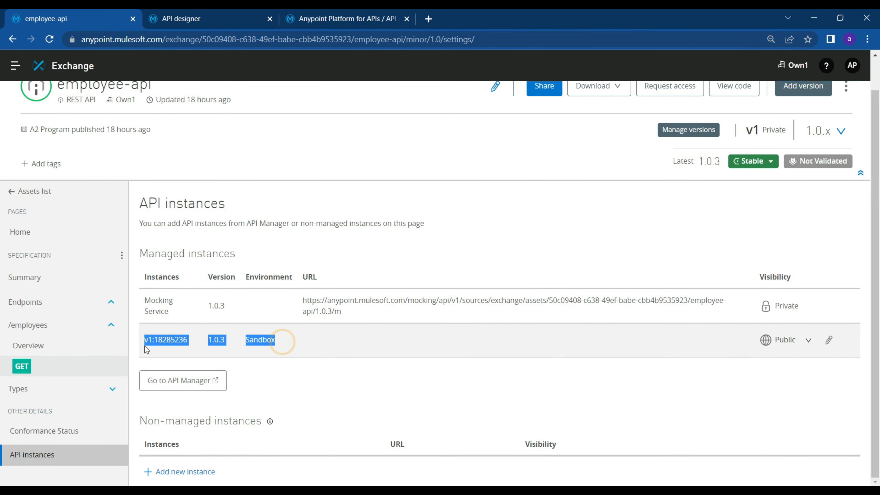
double_click(172, 341)
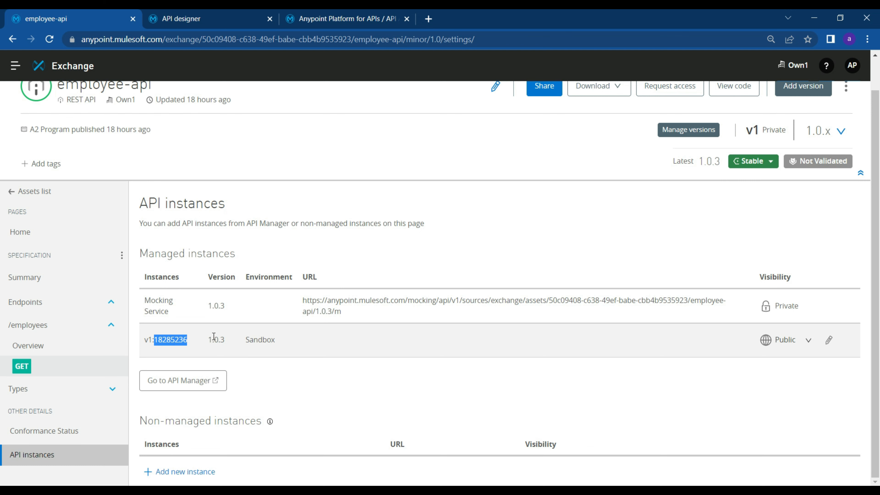
click(334, 18)
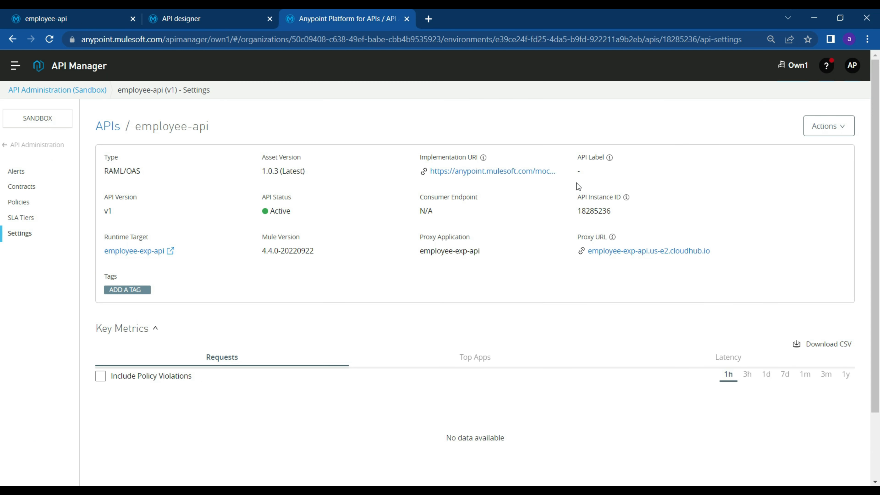
double_click(594, 209)
click(208, 19)
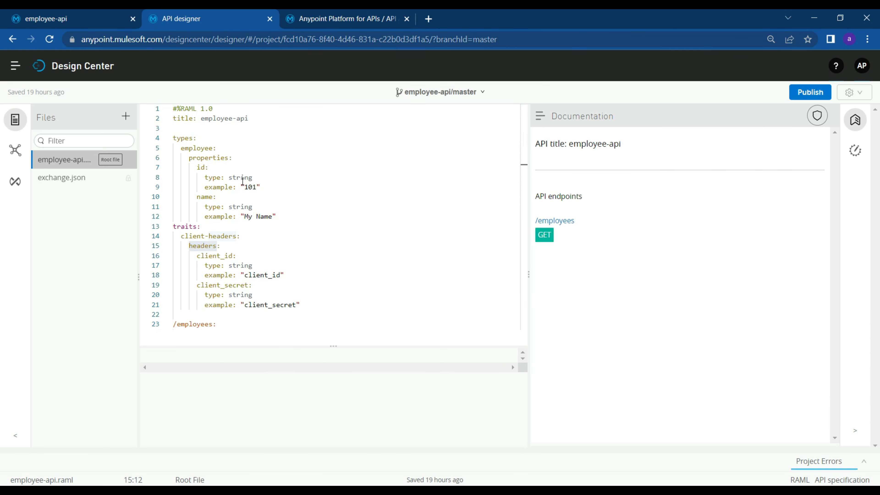
click(322, 15)
click(57, 18)
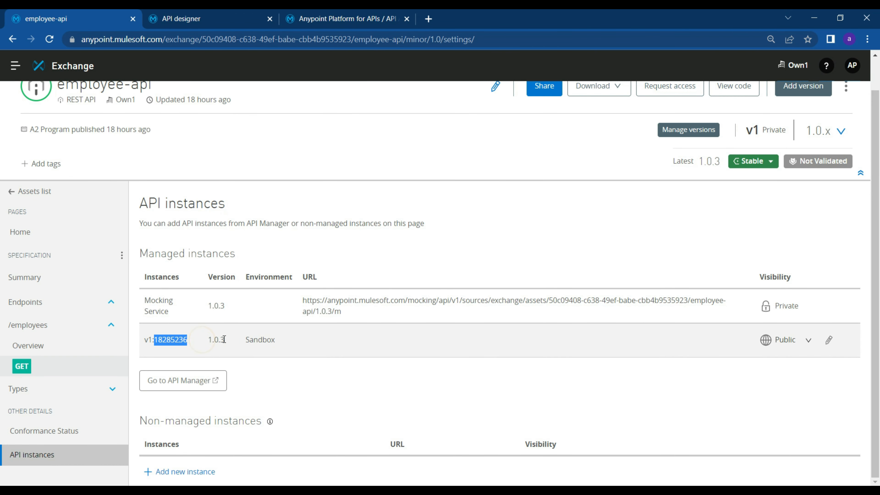
Step: Check the version and environment of the managed v1 instance in Exchange
double_click(216, 340)
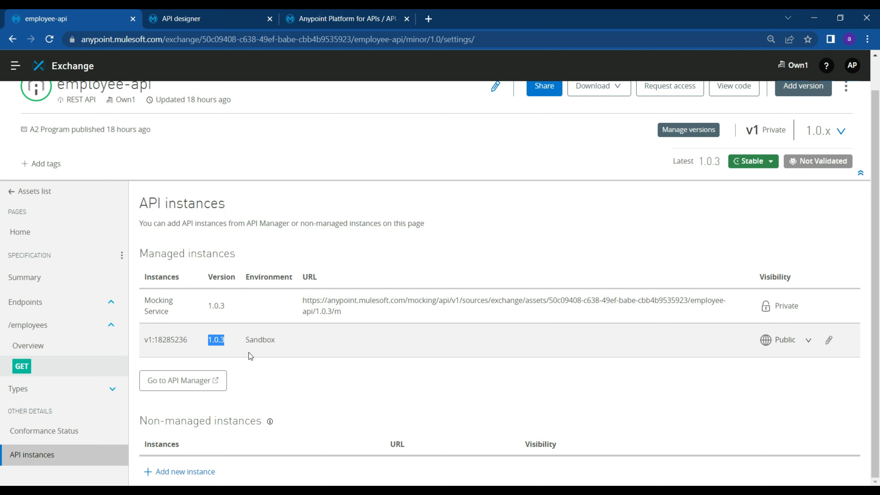
double_click(259, 341)
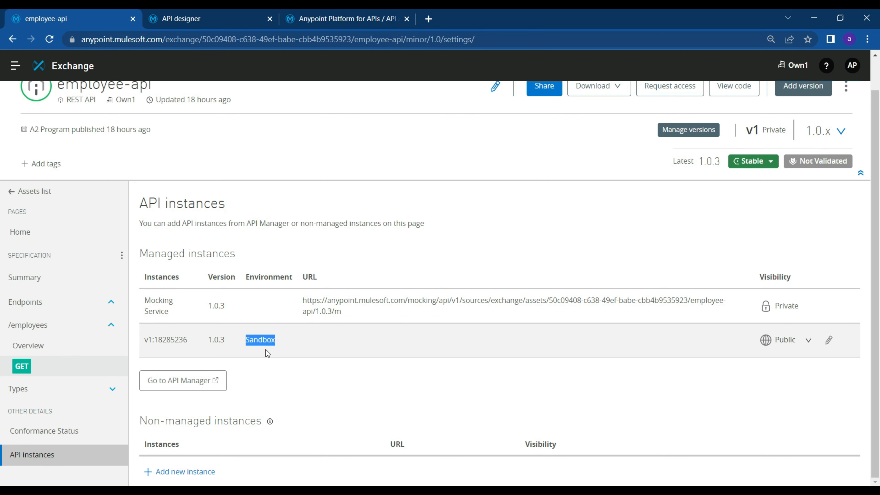
double_click(216, 339)
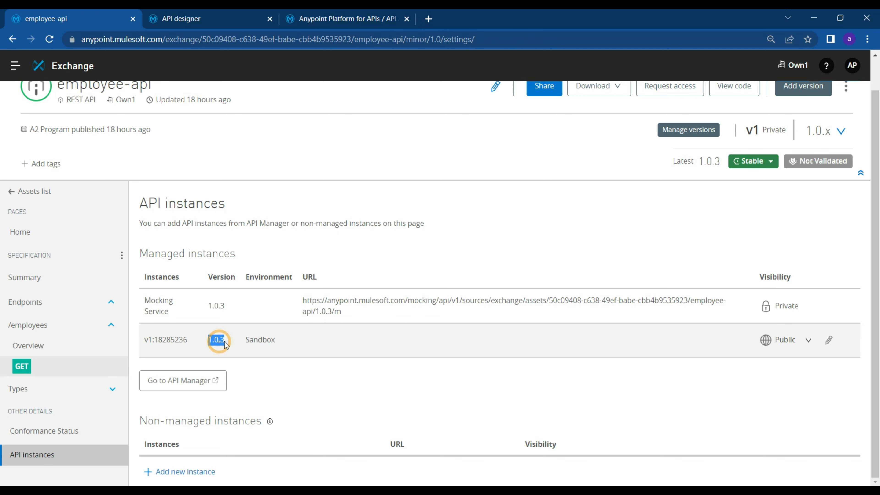
Step: Switch to API Manager and change the employee-api specification to asset version 1.0.1
click(326, 13)
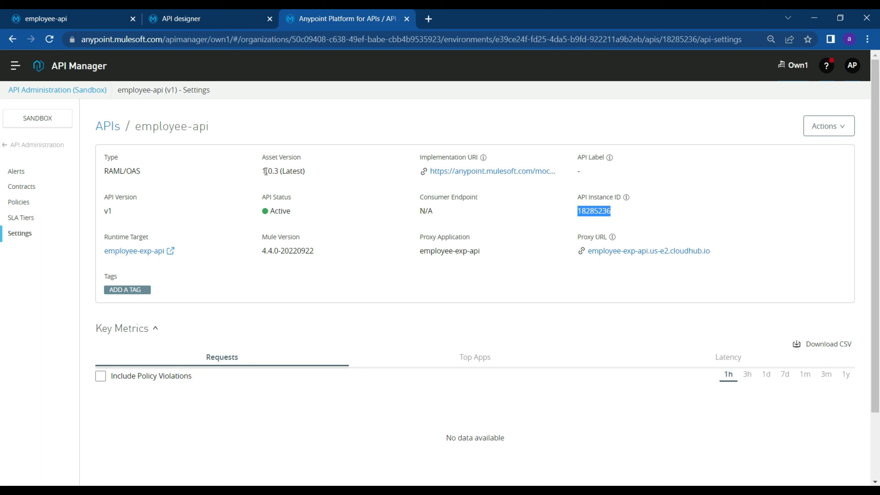
click(842, 126)
click(824, 148)
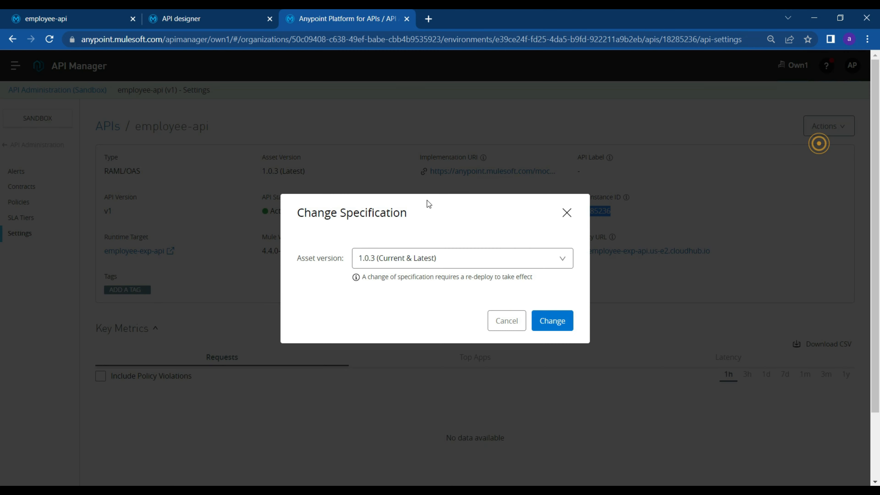
click(428, 259)
scroll(387, 329, down, 2)
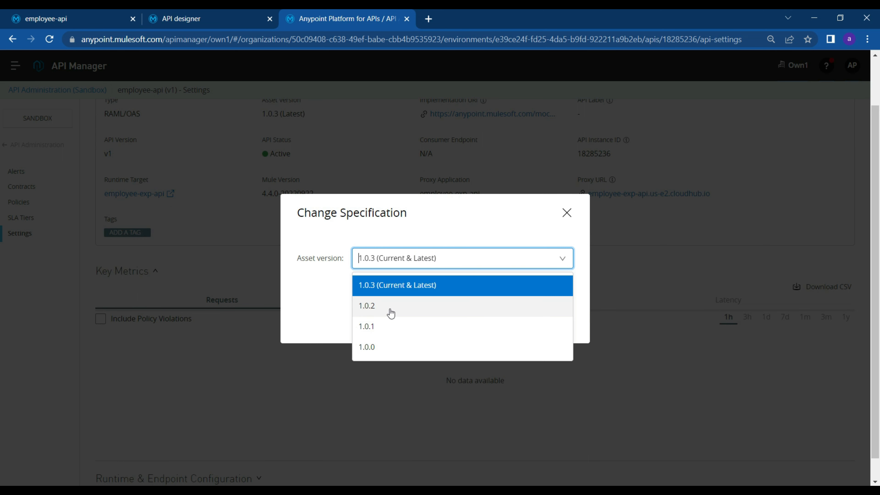
click(391, 313)
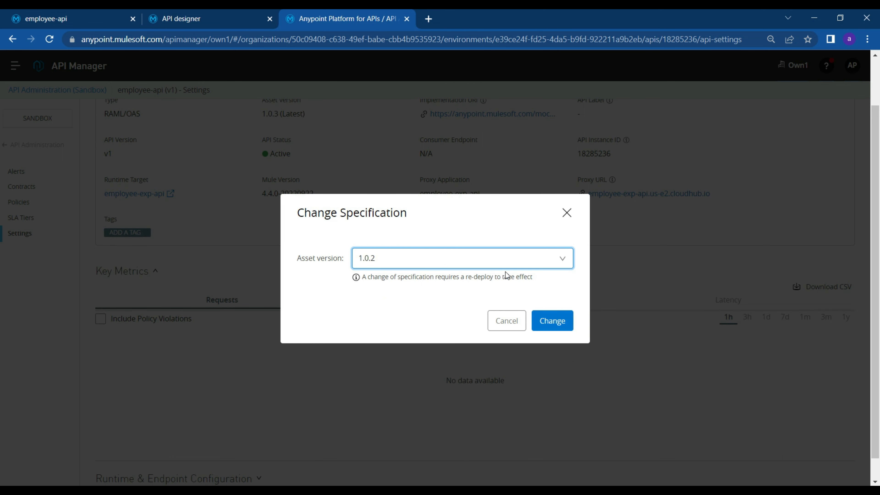
click(540, 265)
click(393, 326)
click(544, 322)
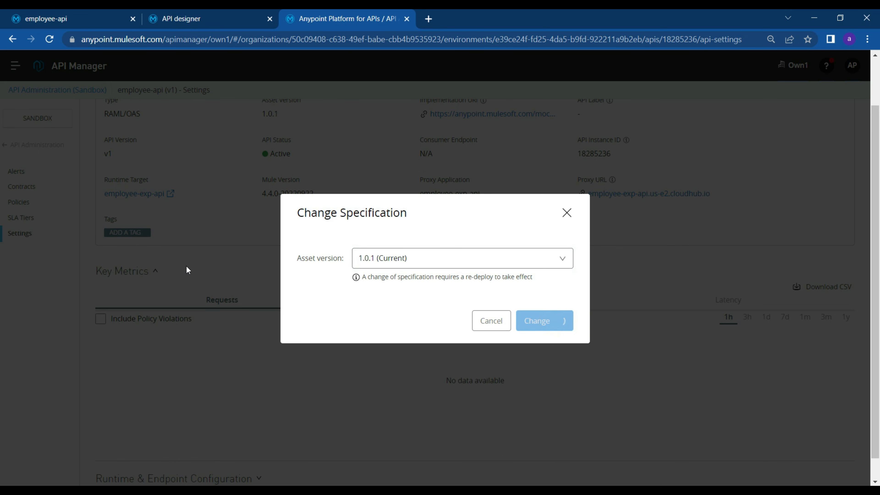
scroll(295, 247, up, 2)
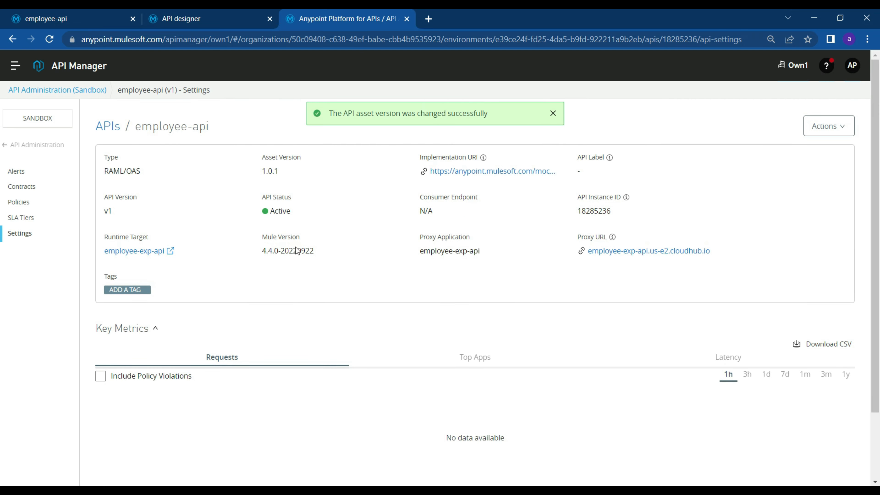
Step: Reload the employee-api API instances page in Exchange and check the version of the Sandbox instance
click(81, 20)
click(238, 40)
key(Return)
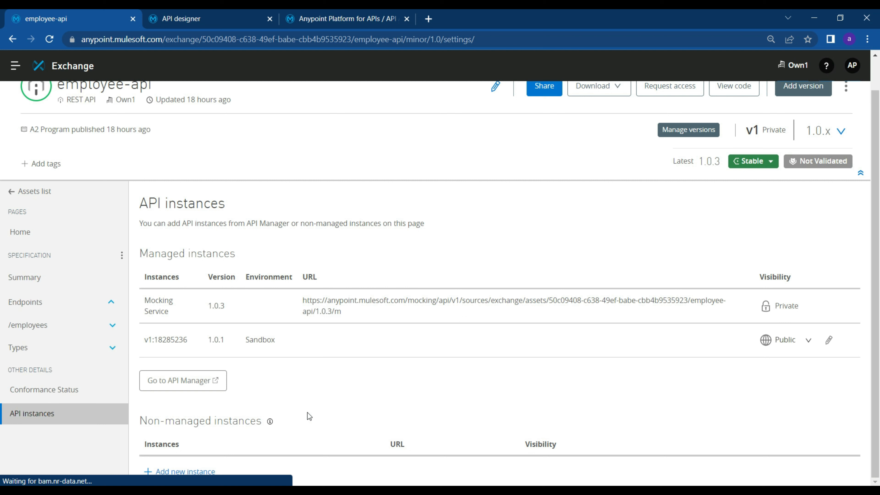
drag(205, 341, 229, 341)
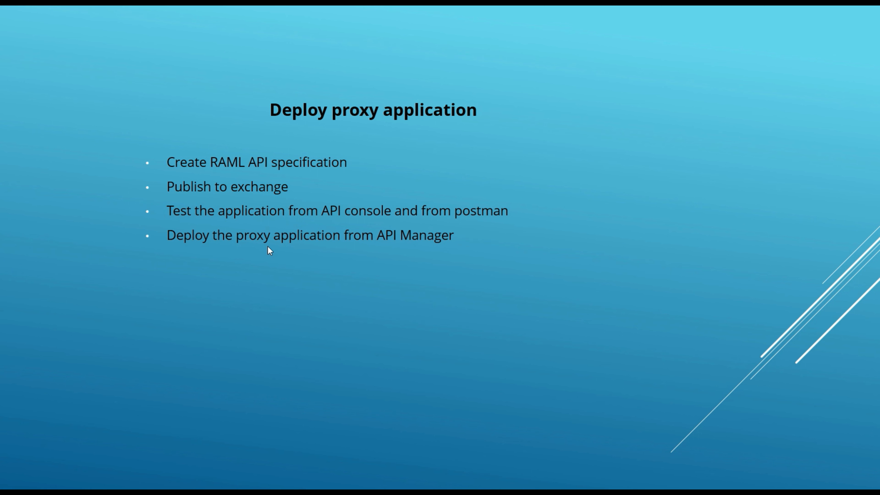
key(Right)
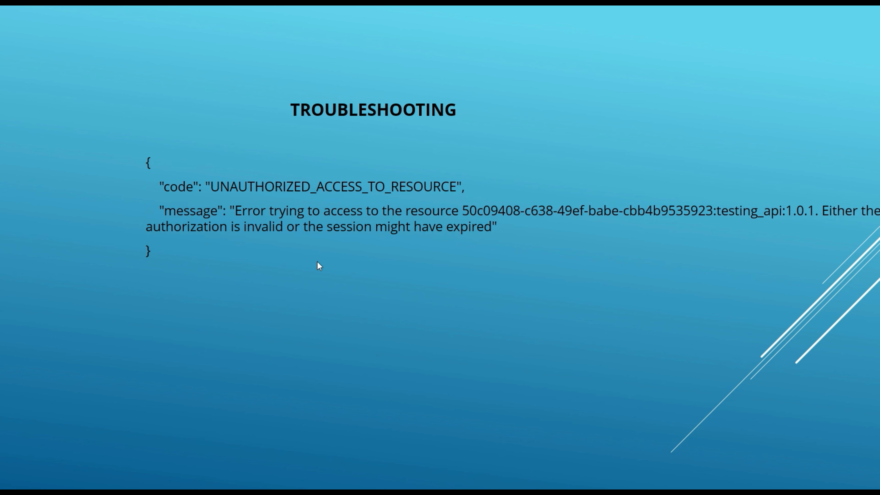